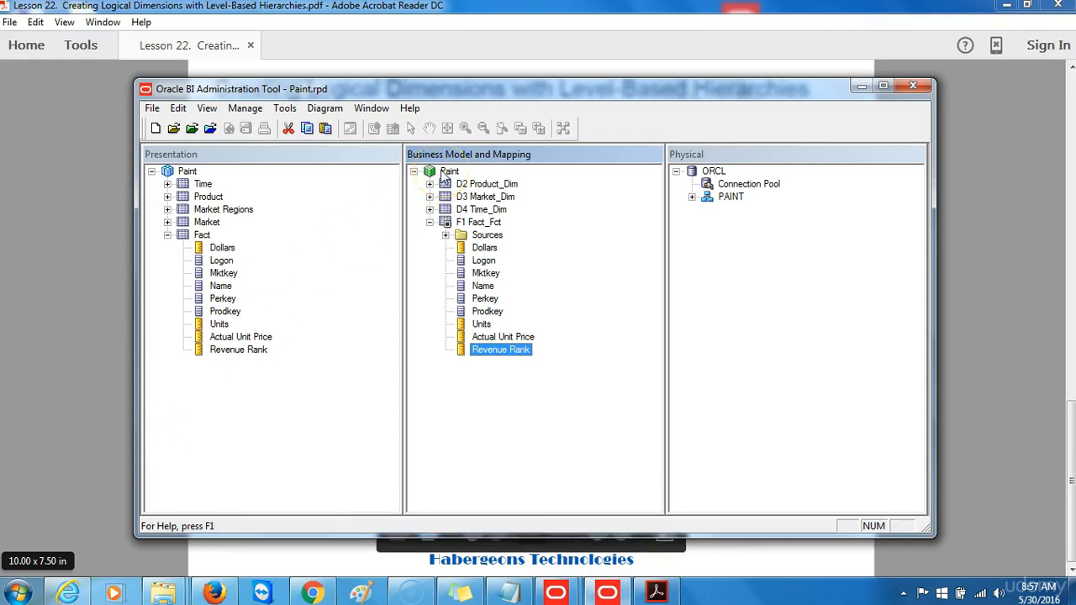
Add a level-based logical dimension named 'H2 Product' to the Paint business model.
right_click(443, 173)
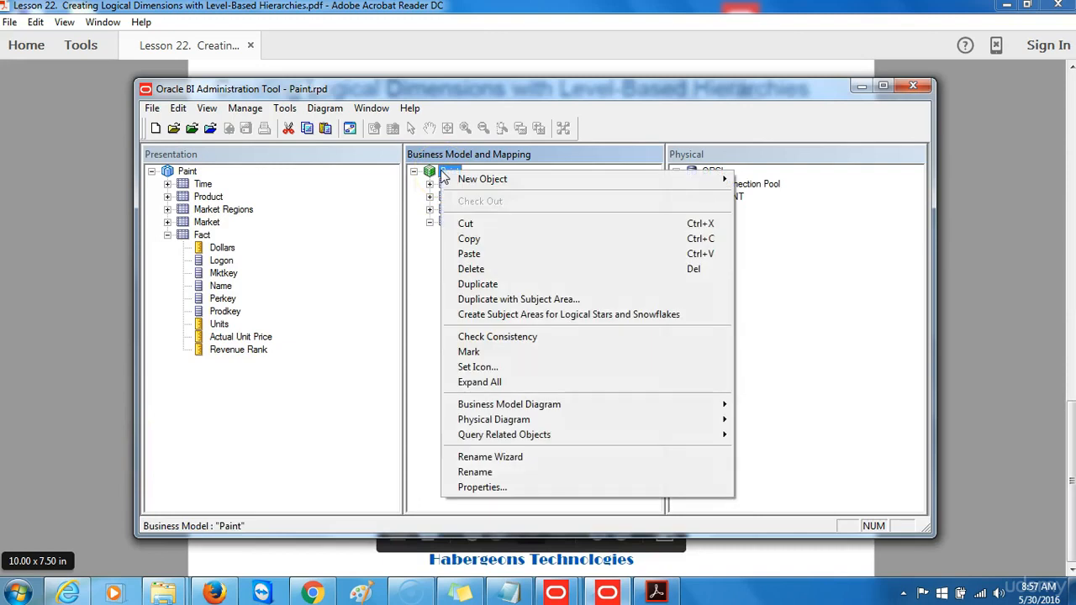
mouse_move(493, 185)
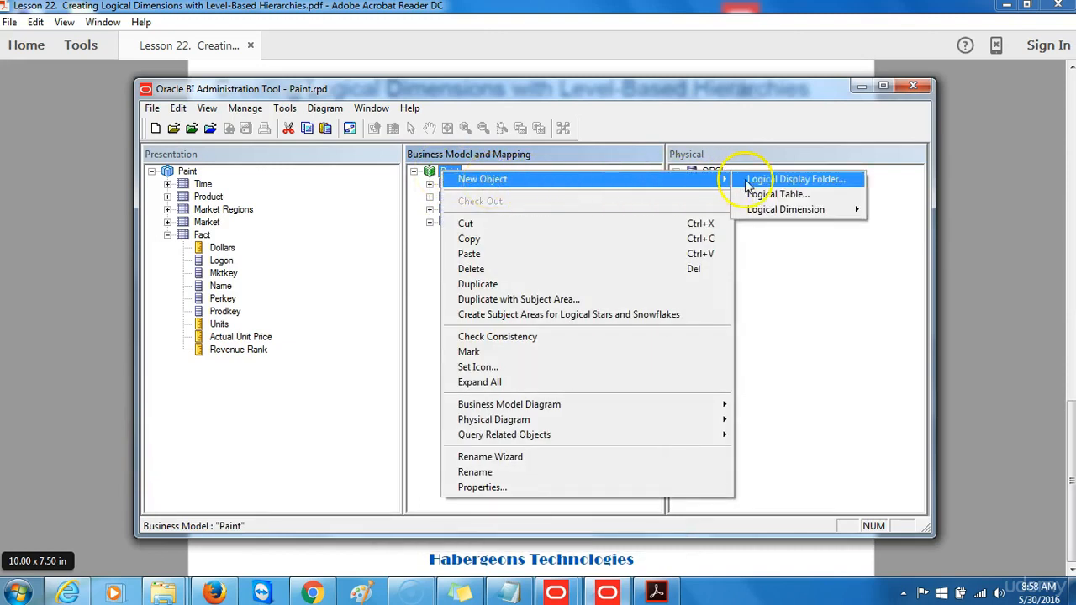
mouse_move(769, 212)
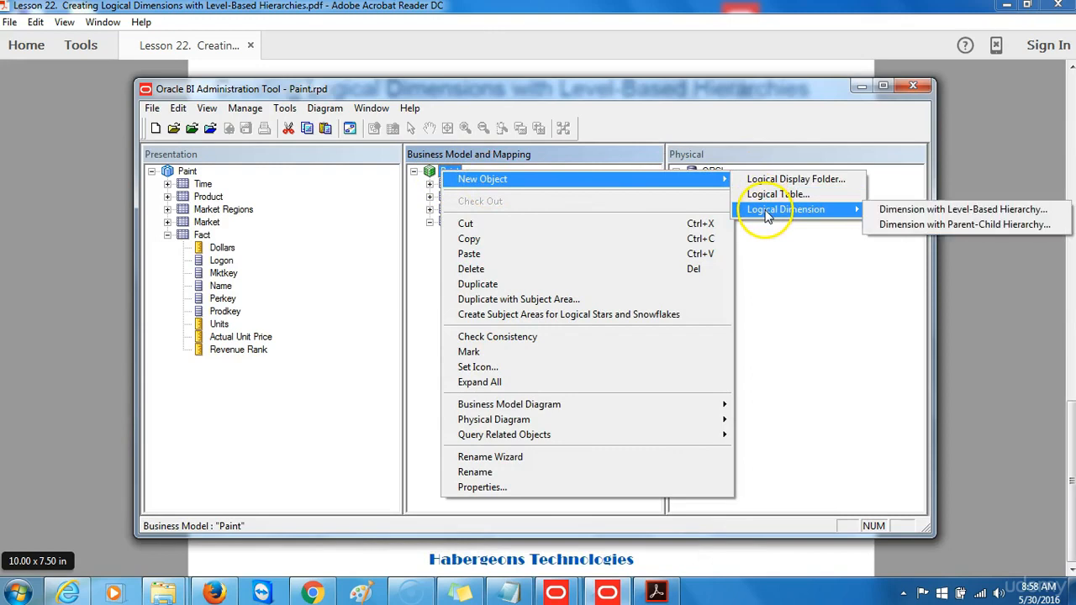
left_click(901, 212)
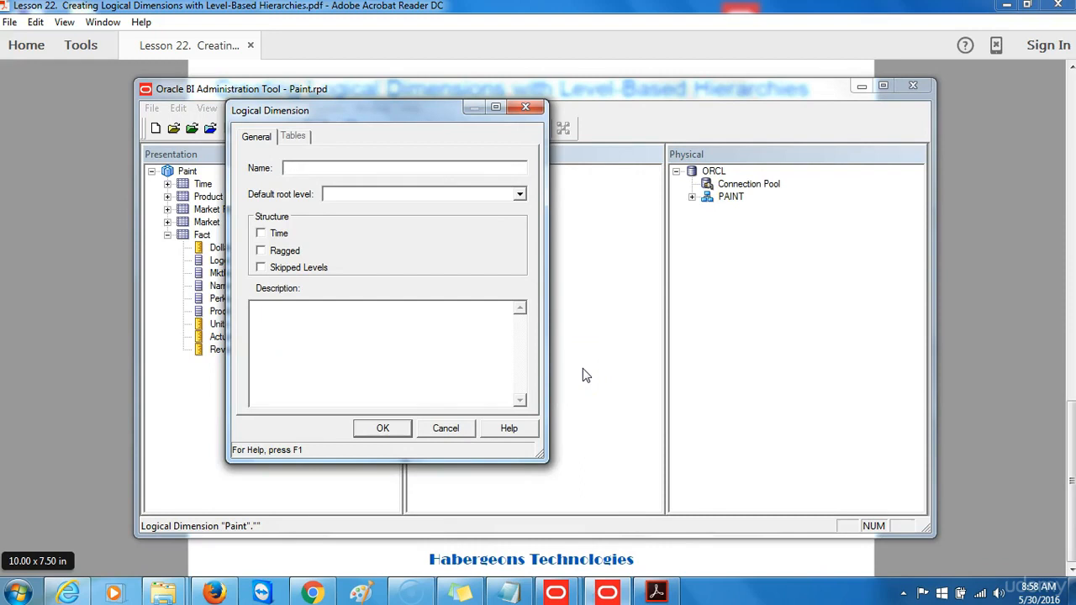
type("H")
type("2 Peod")
type("uct")
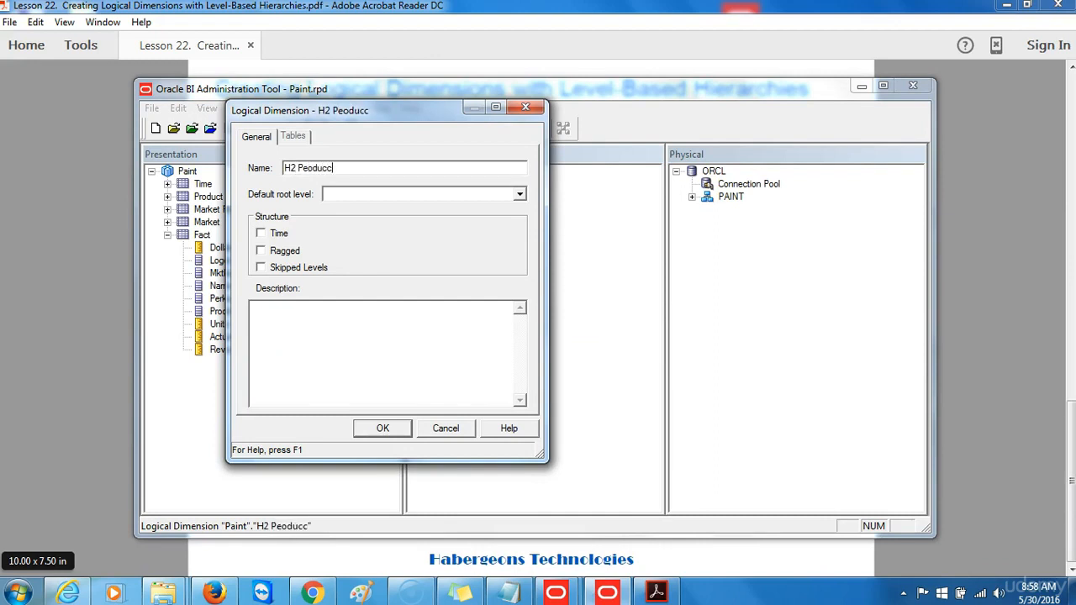
key("BackSpace")
key("BackSpace")
key("BackSpace")
key("BackSpace")
key("BackSpace")
key("BackSpace")
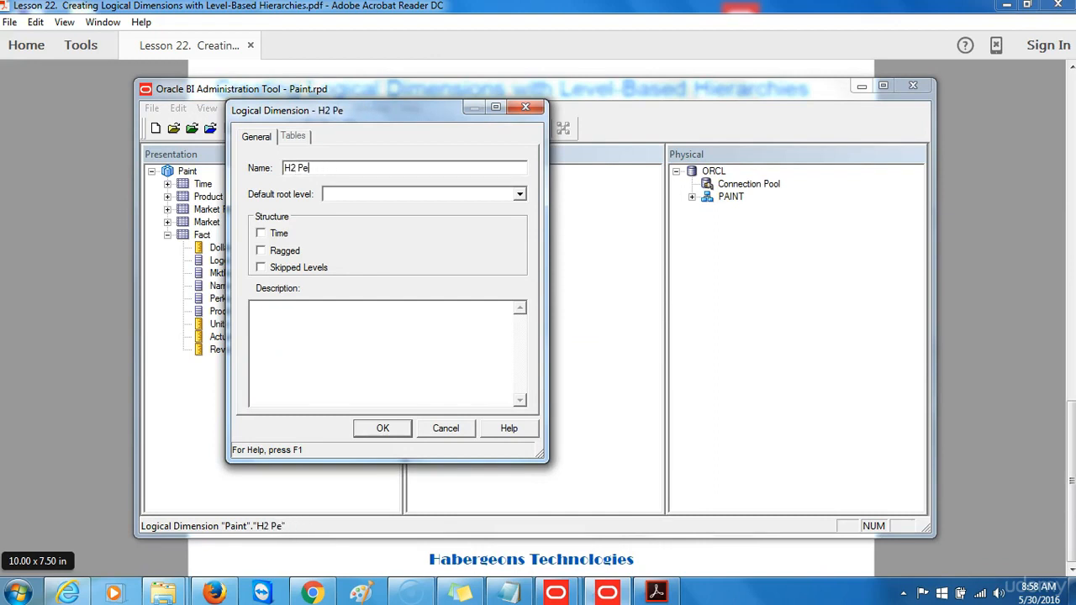
type("roduct")
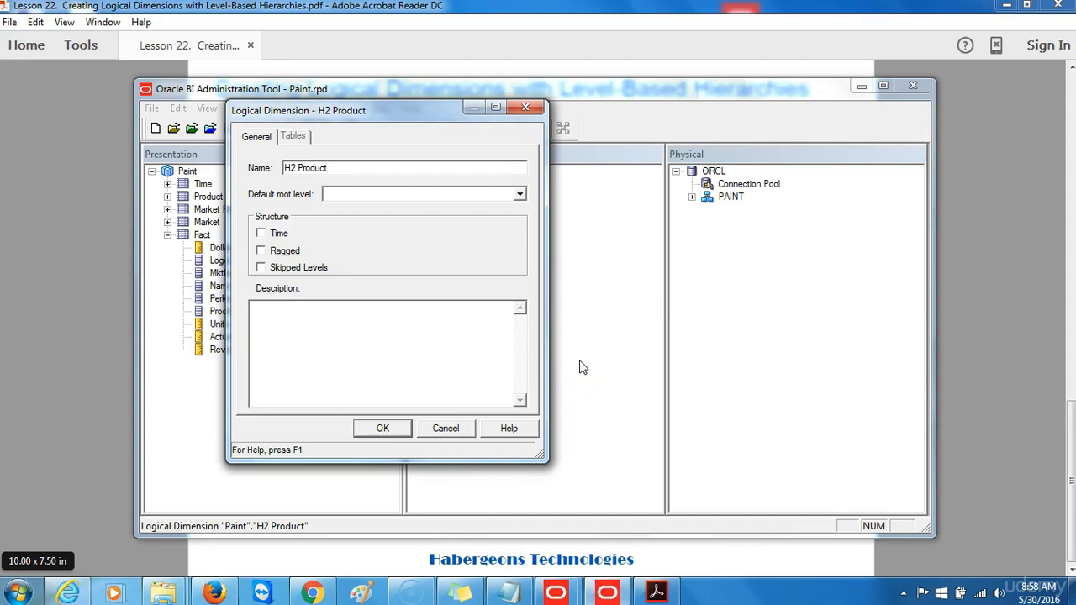
left_click(381, 429)
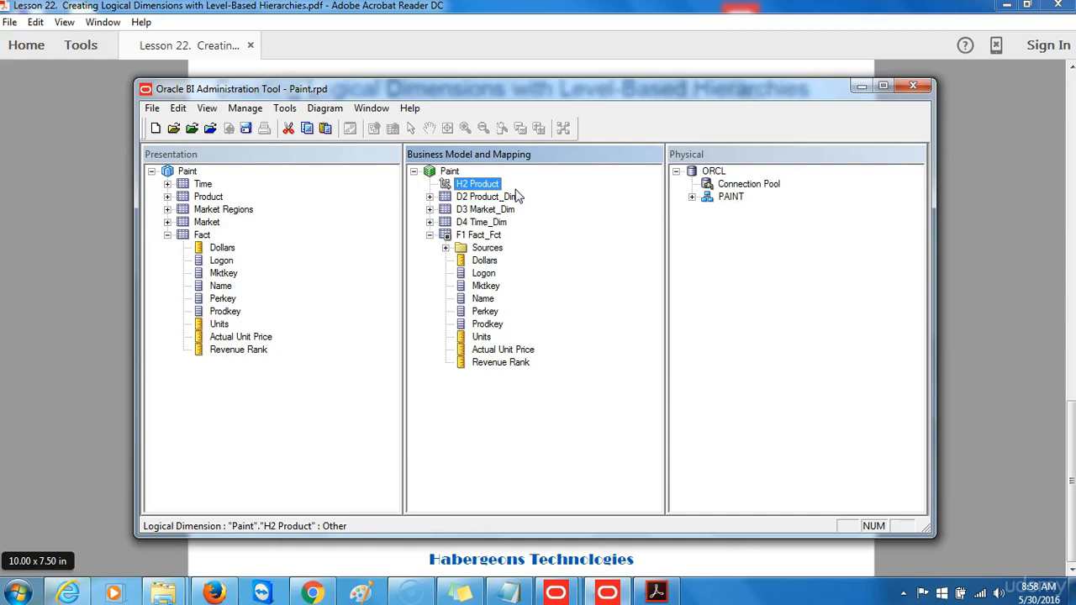
Create a 'Product Total' logical level in H2 Product, marked as the grand total level.
right_click(474, 190)
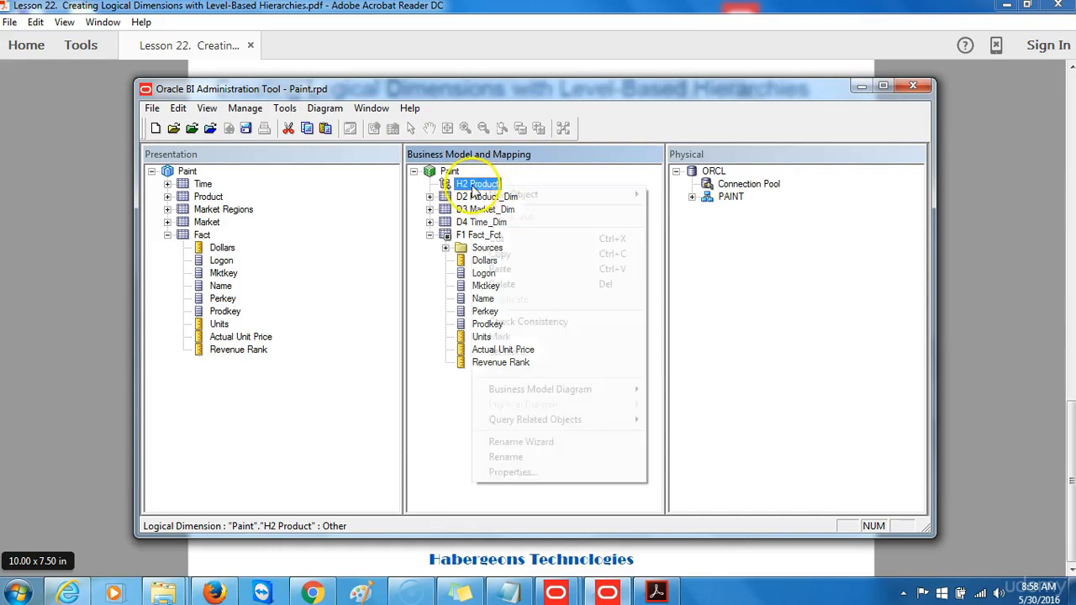
mouse_move(514, 195)
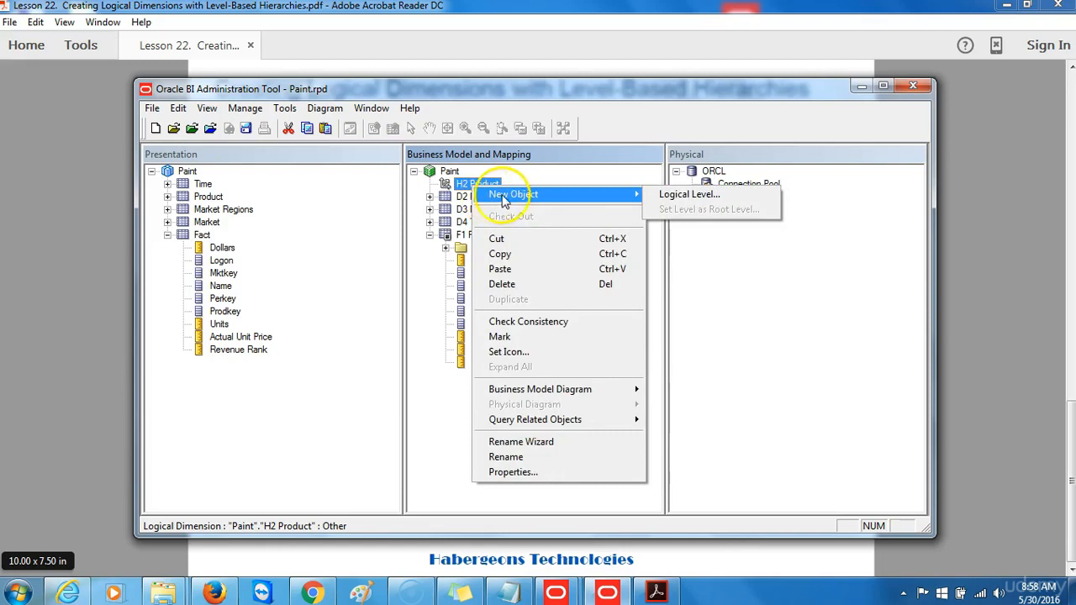
left_click(688, 196)
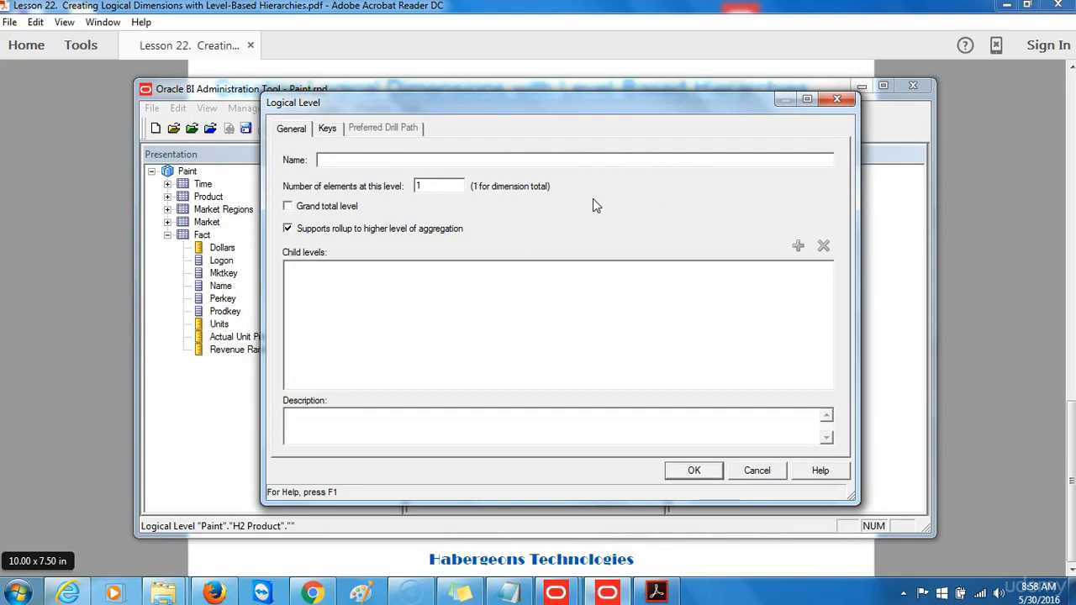
left_click(511, 154)
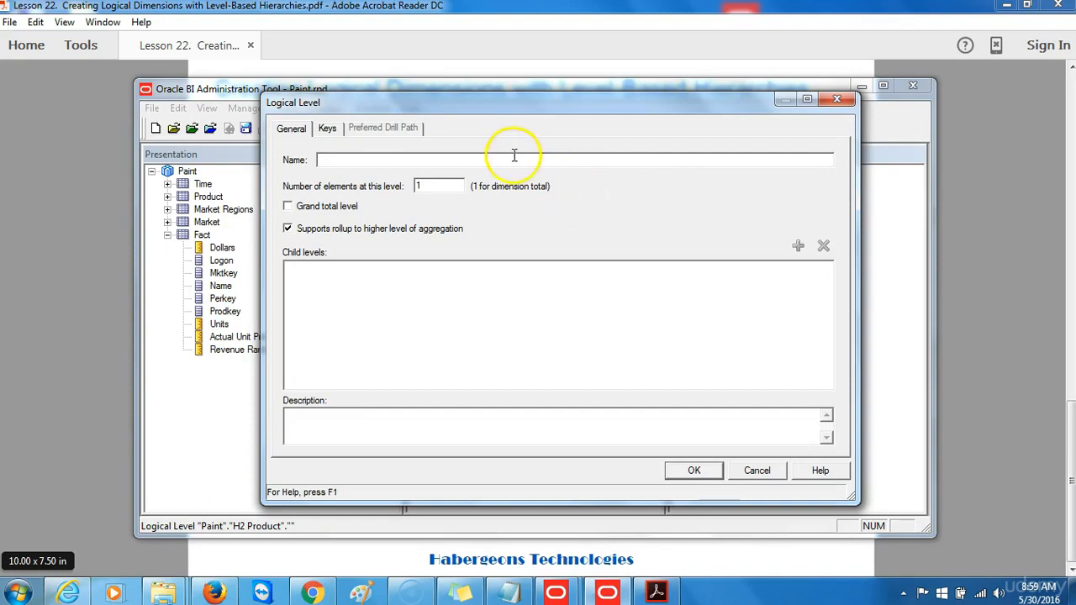
type("p")
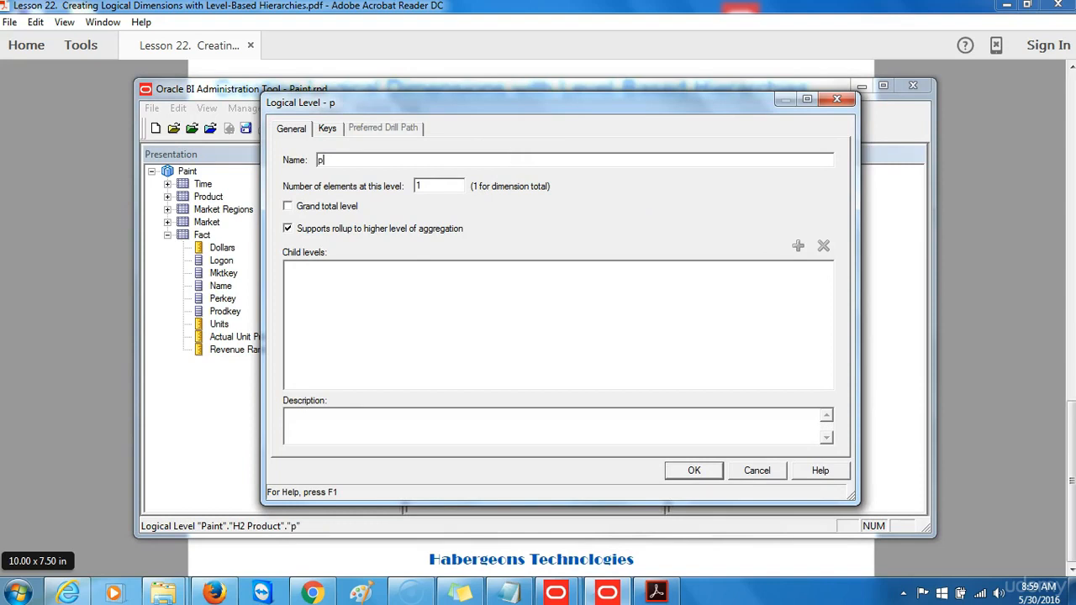
key("BackSpace")
type("Product Total")
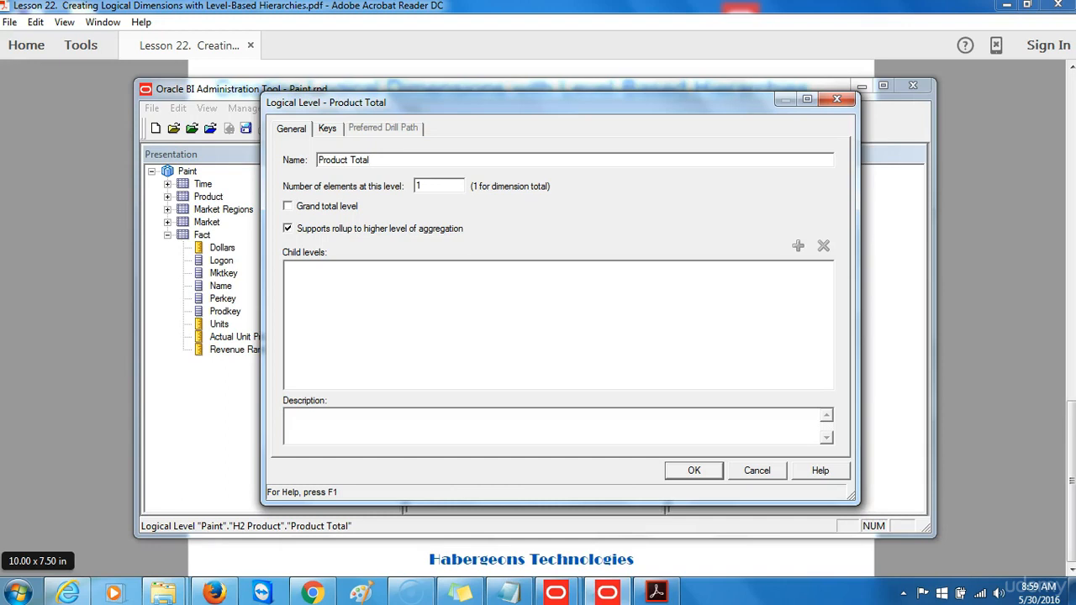
left_click(288, 207)
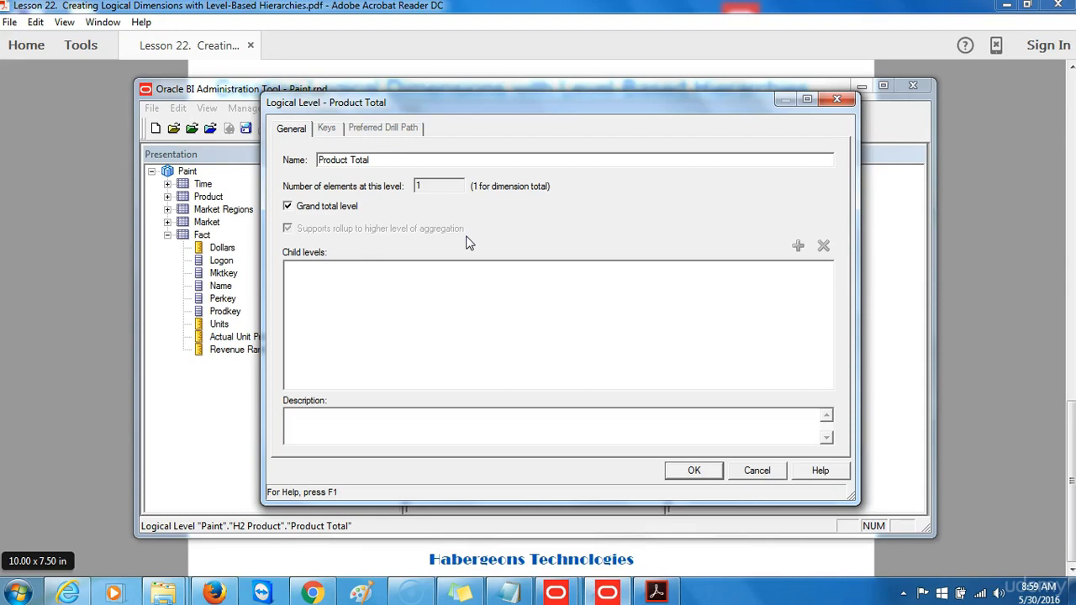
left_click(690, 472)
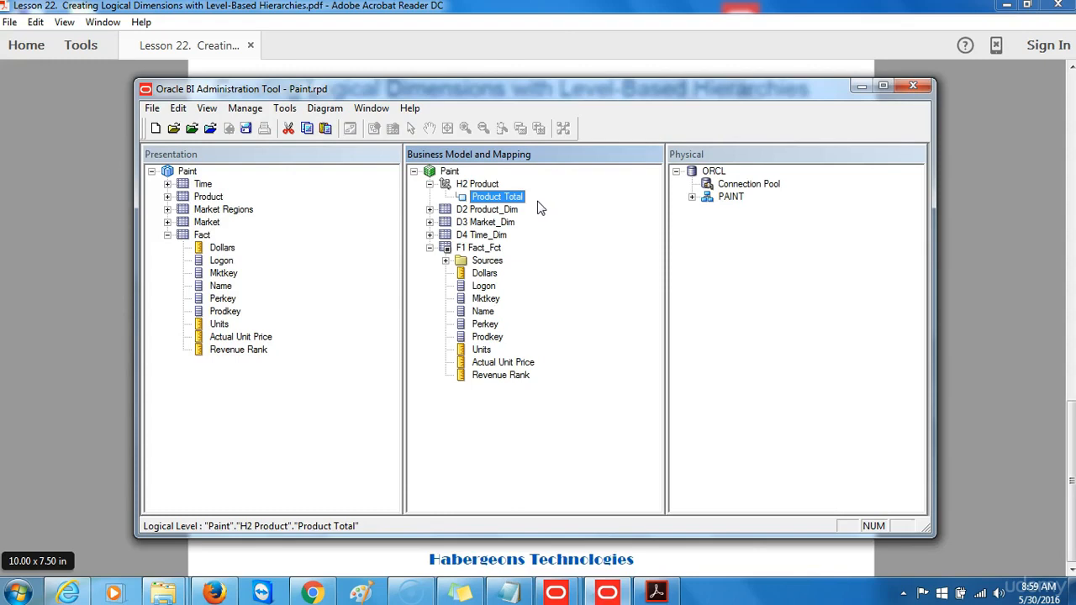
Add a child level named 'Product Brand' under Product Total.
right_click(509, 200)
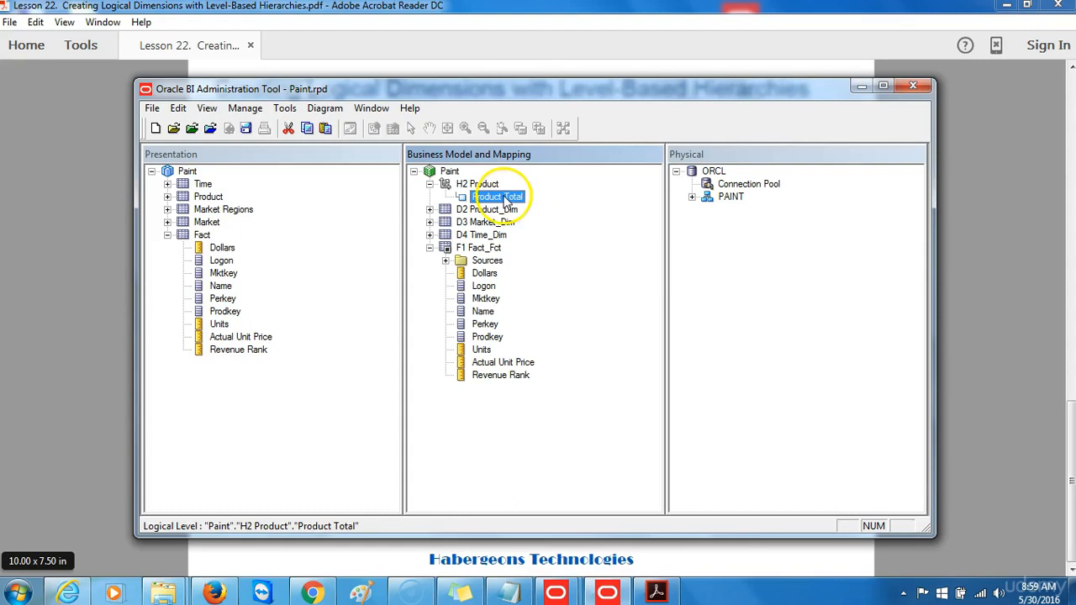
mouse_move(530, 210)
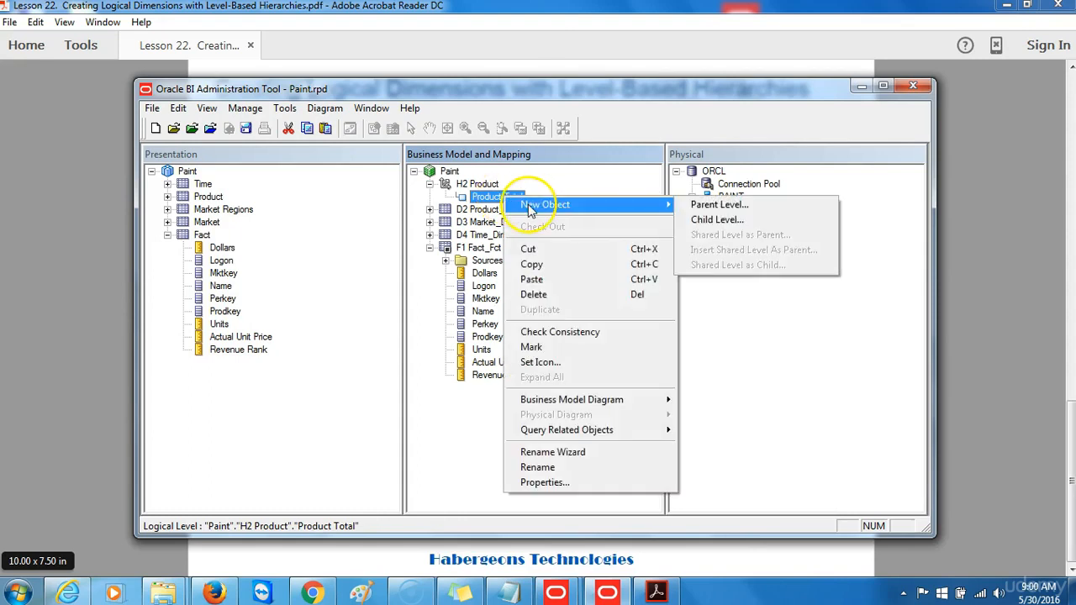
left_click(730, 223)
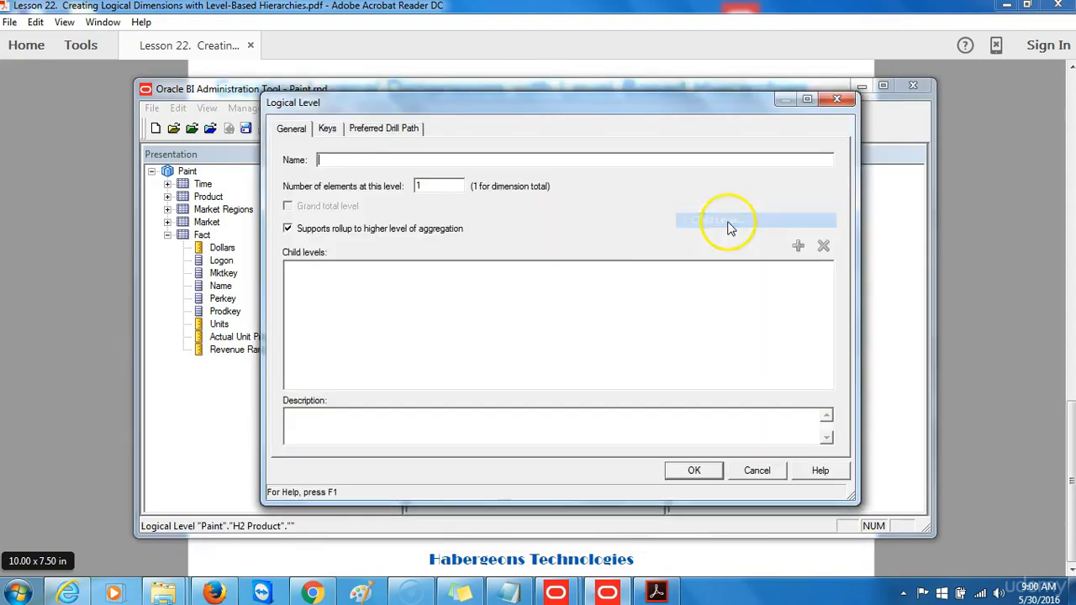
left_click(632, 300)
left_click(505, 162)
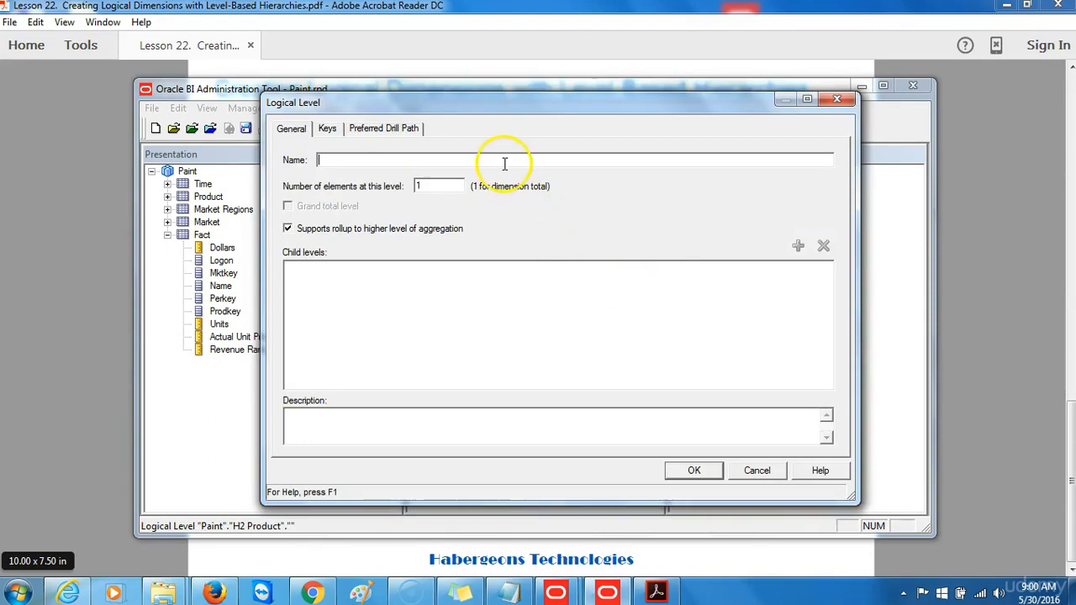
type("Product Brand")
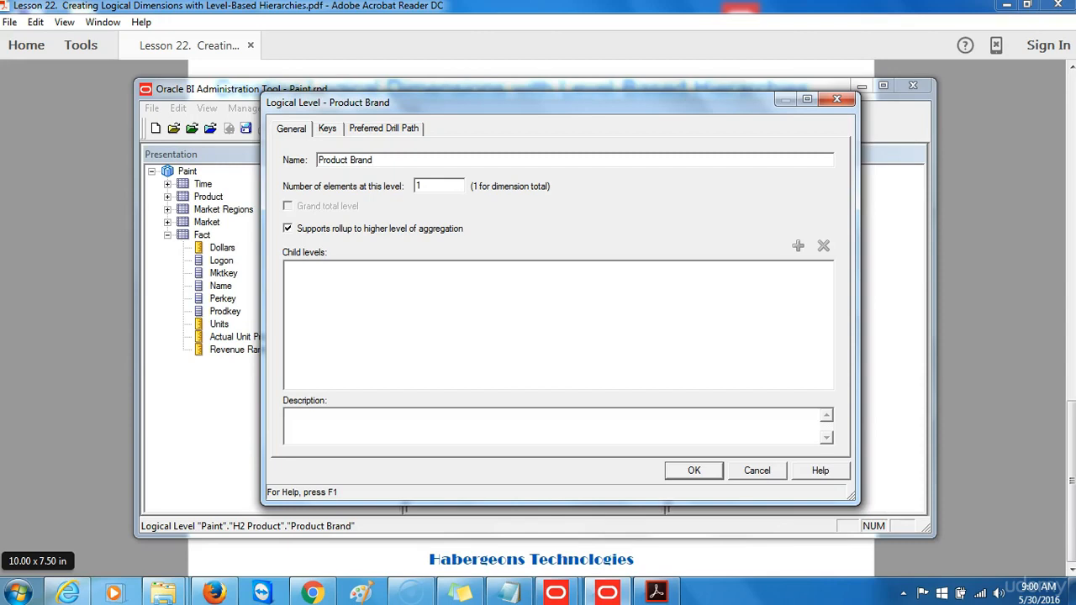
left_click(689, 472)
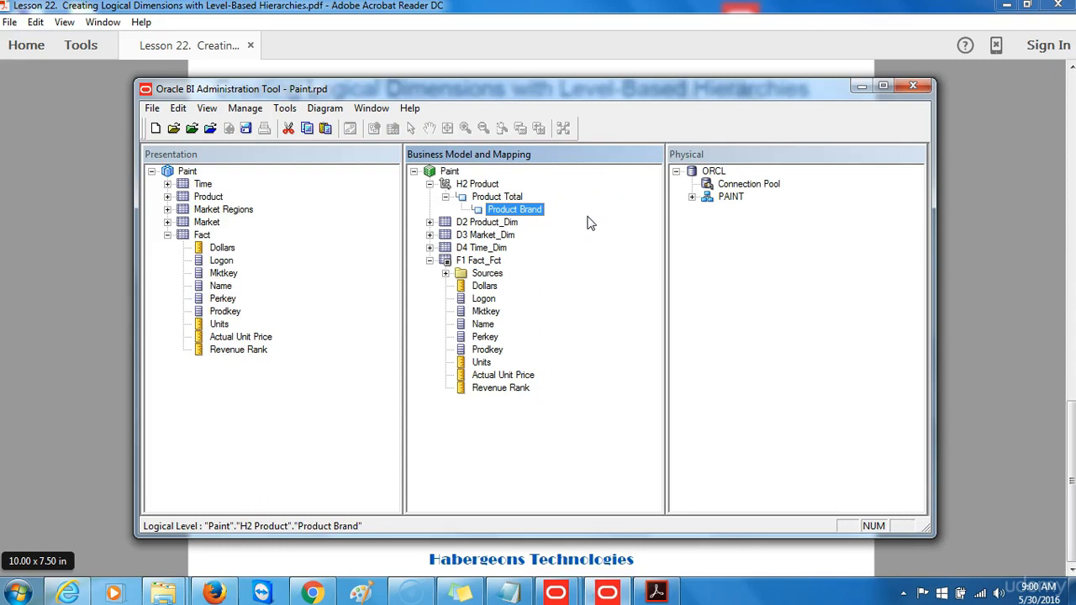
Add a child level named 'Product LOB' under Product Brand.
right_click(519, 212)
mouse_move(540, 223)
left_click(717, 238)
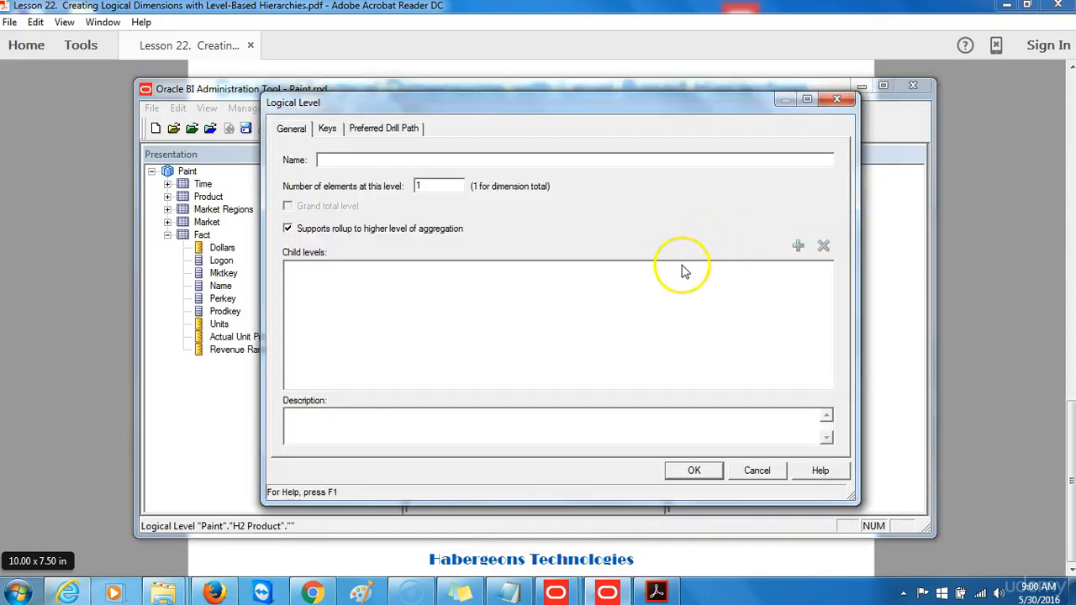
type("Product LOB")
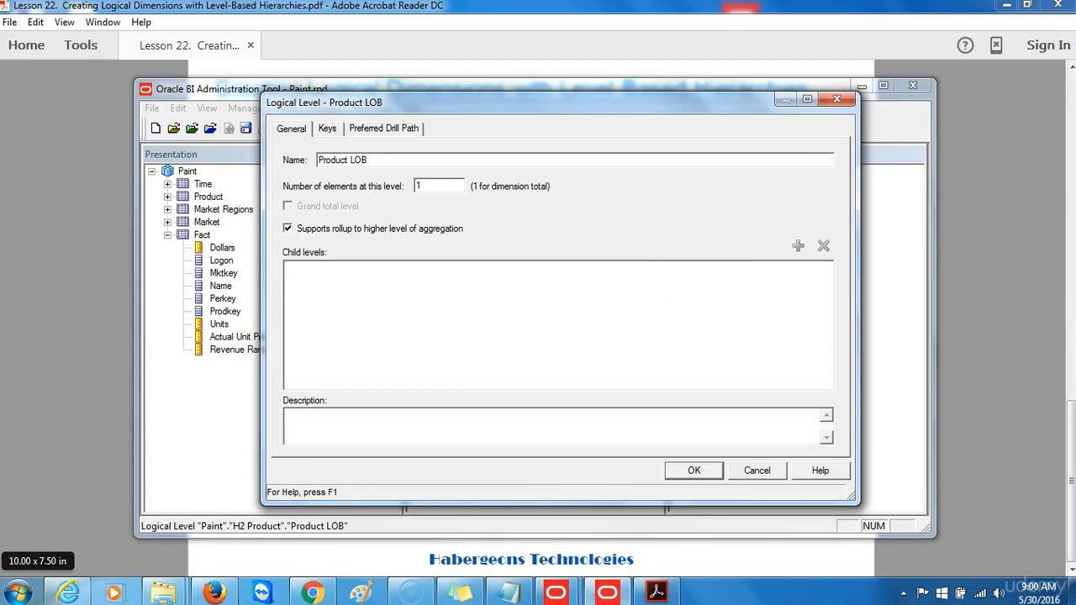
left_click(686, 474)
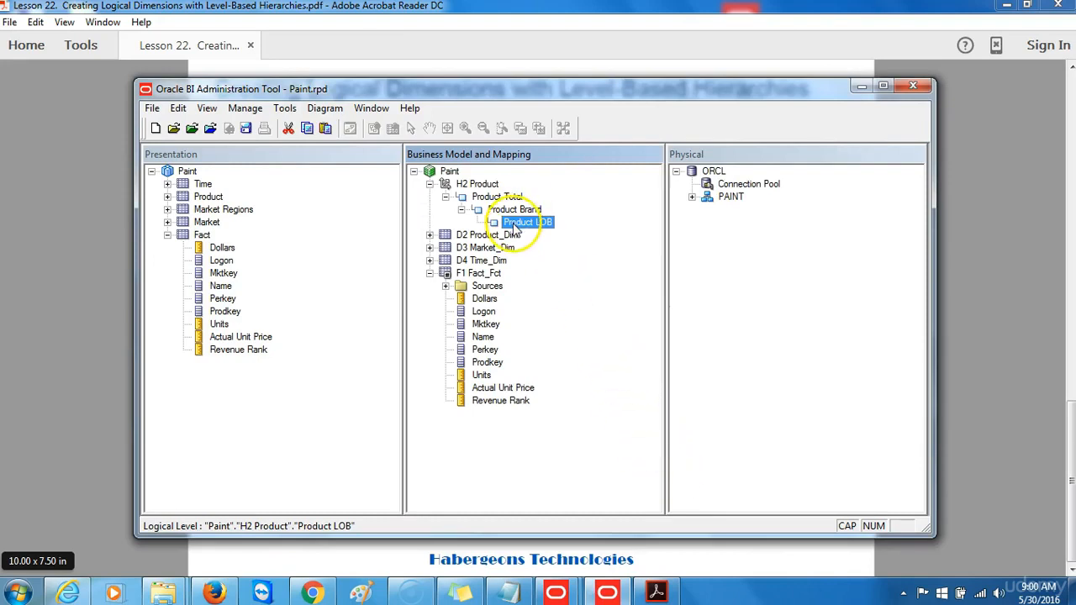
Add a child level named 'Product Type' under Product LOB.
right_click(515, 228)
mouse_move(572, 233)
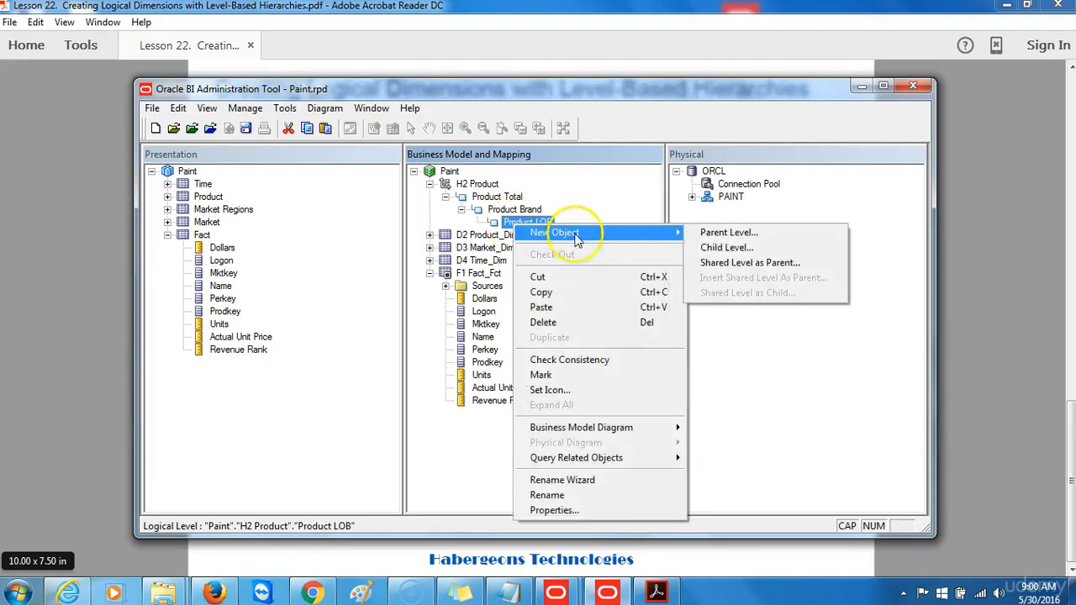
left_click(735, 248)
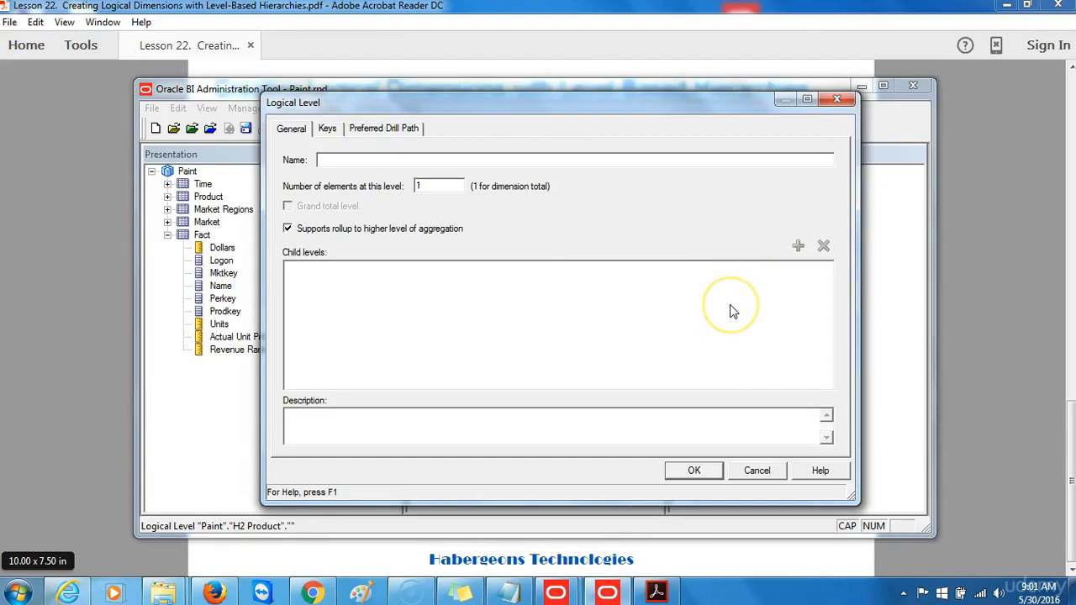
type("pRODUC")
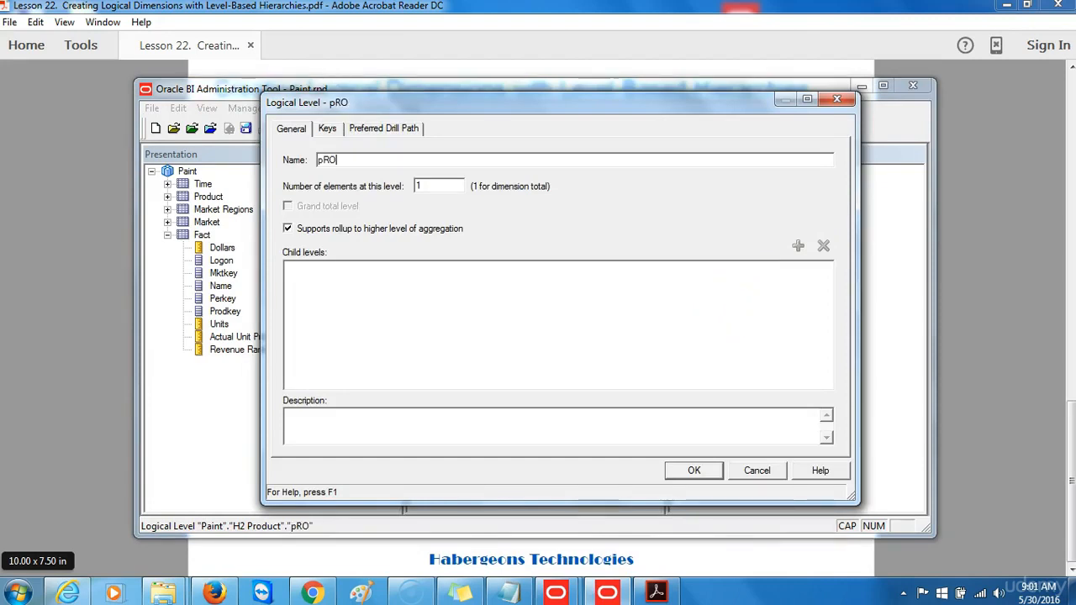
key("BackSpace")
key("BackSpace")
key("BackSpace")
key("BackSpace")
key("BackSpace")
key("BackSpace")
type("Product Ty")
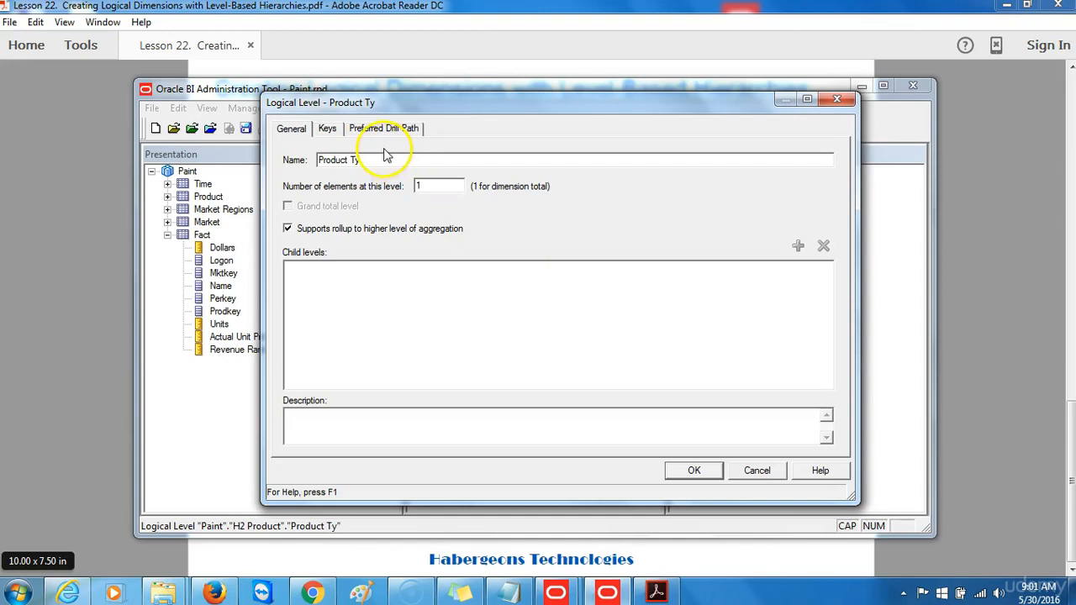
type("pe")
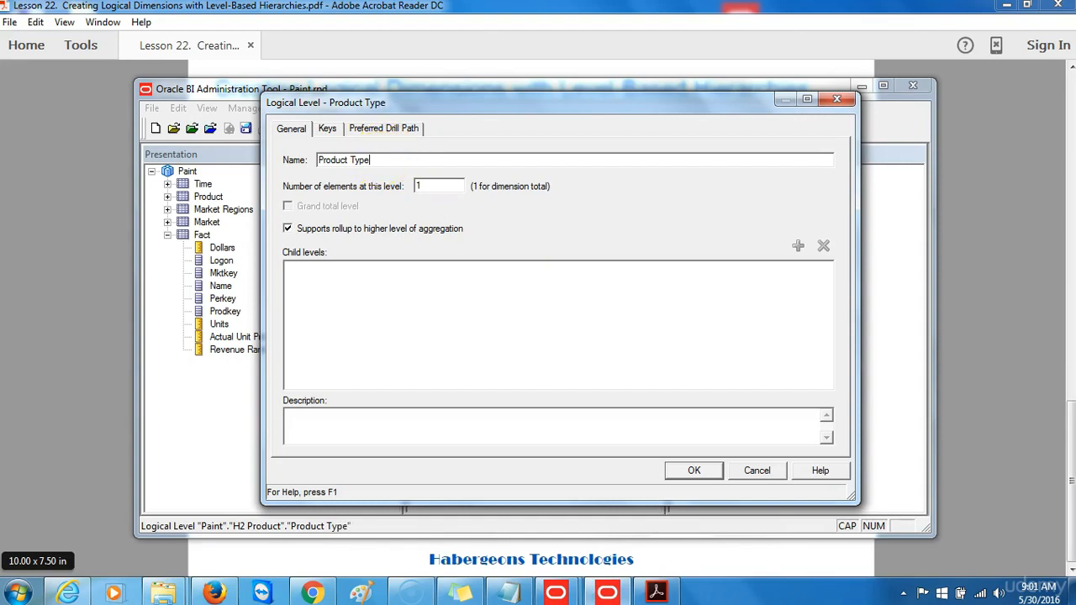
left_click(693, 477)
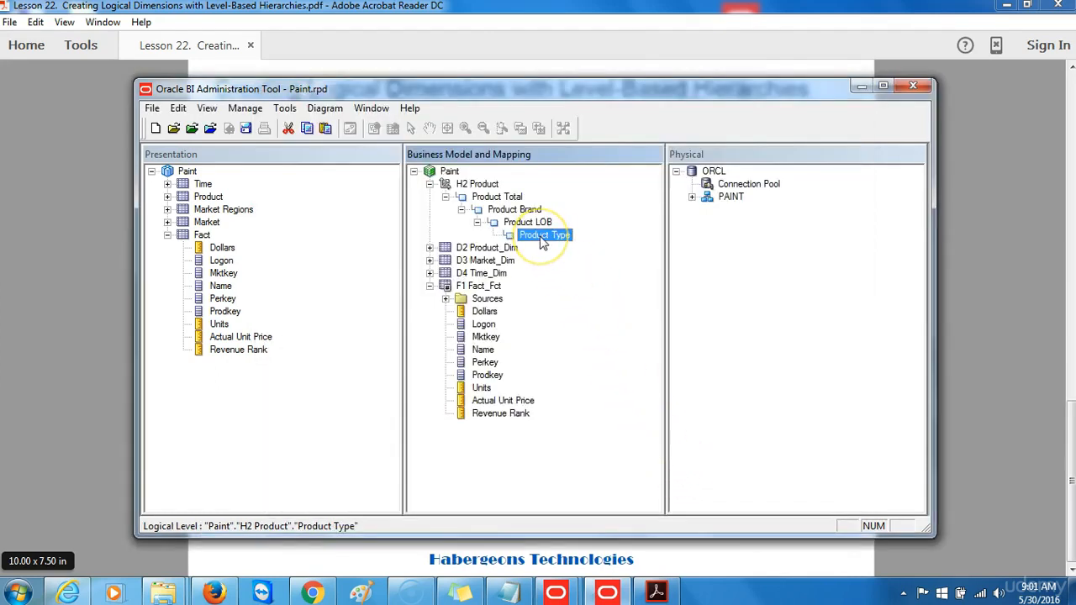
Add a child level named 'Product Detail' under Product Type.
right_click(542, 242)
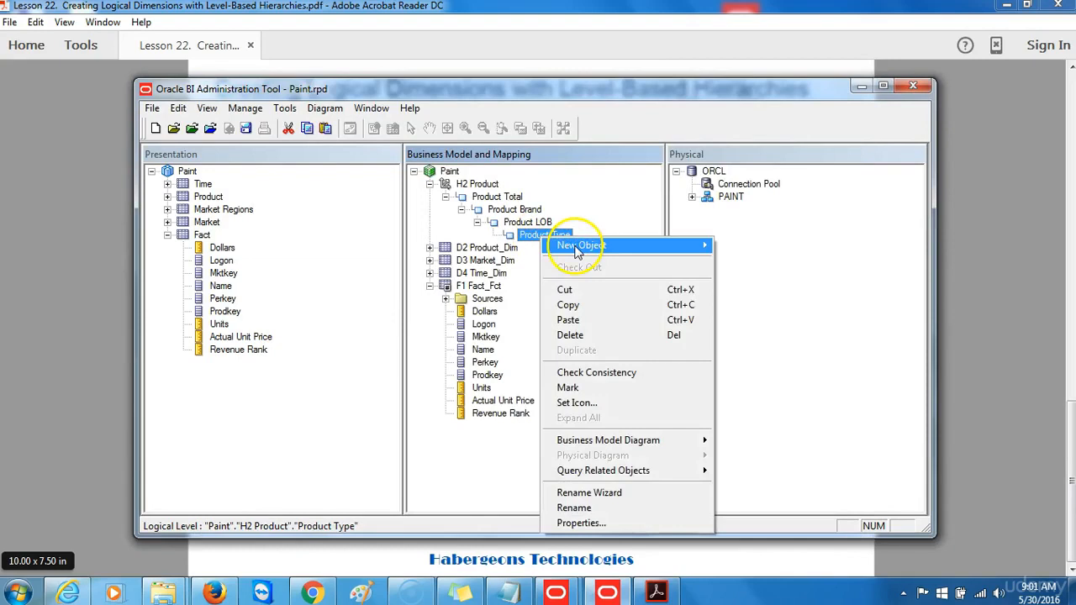
mouse_move(583, 245)
left_click(750, 262)
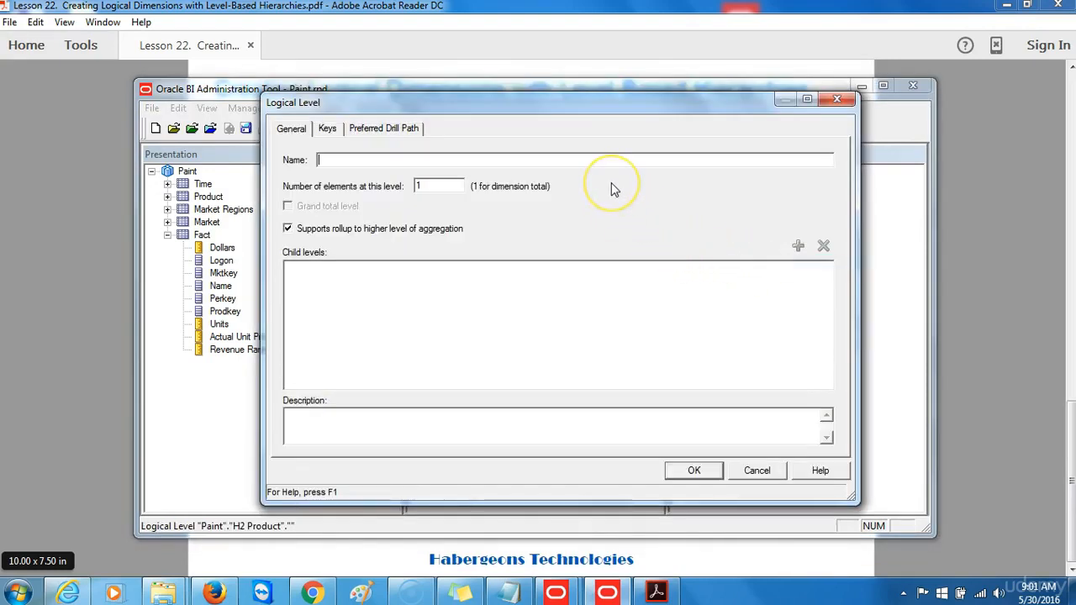
type("pRODUC")
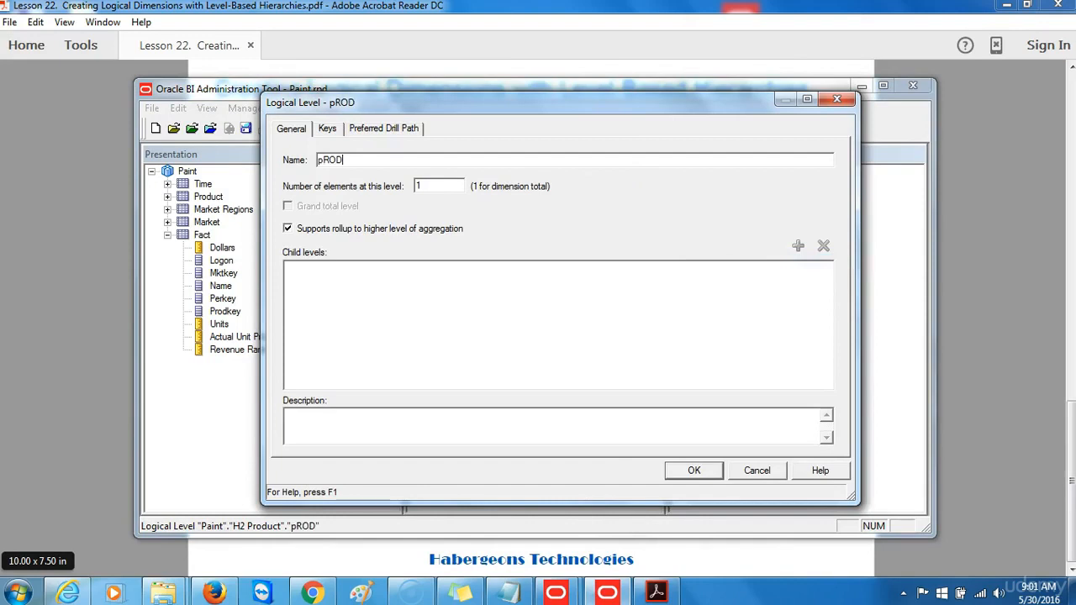
key("BackSpace")
key("BackSpace")
key("BackSpace")
key("BackSpace")
key("BackSpace")
key("BackSpace")
type("P")
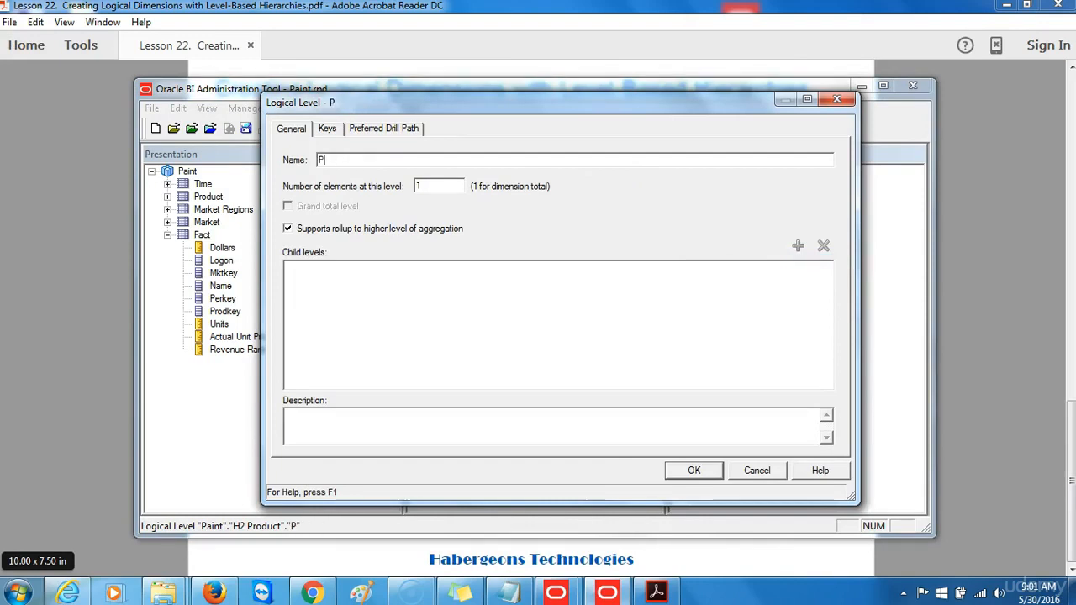
type("roduct")
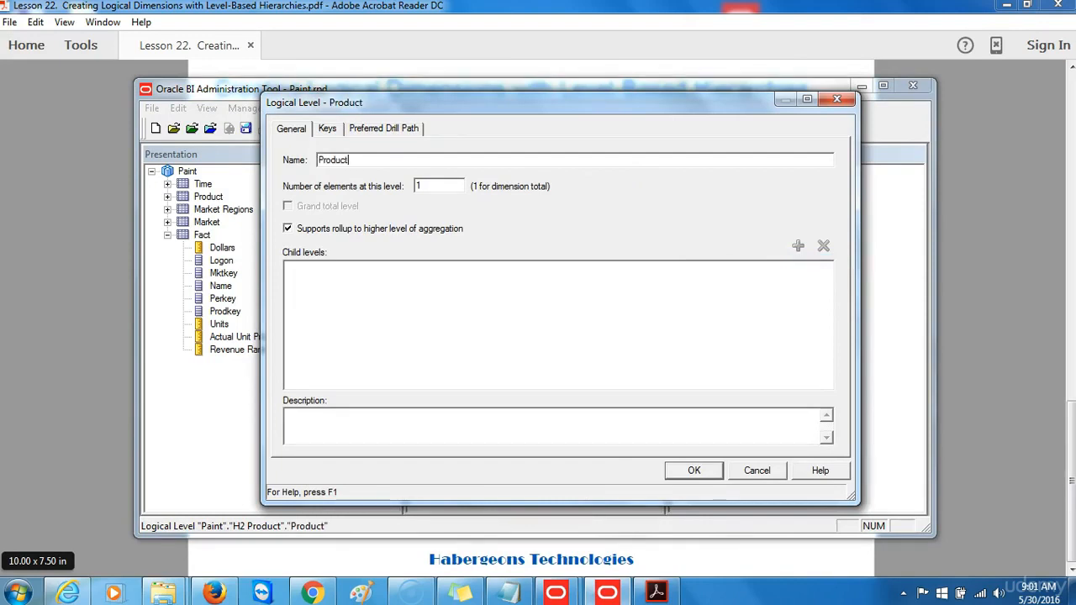
type(" Detail")
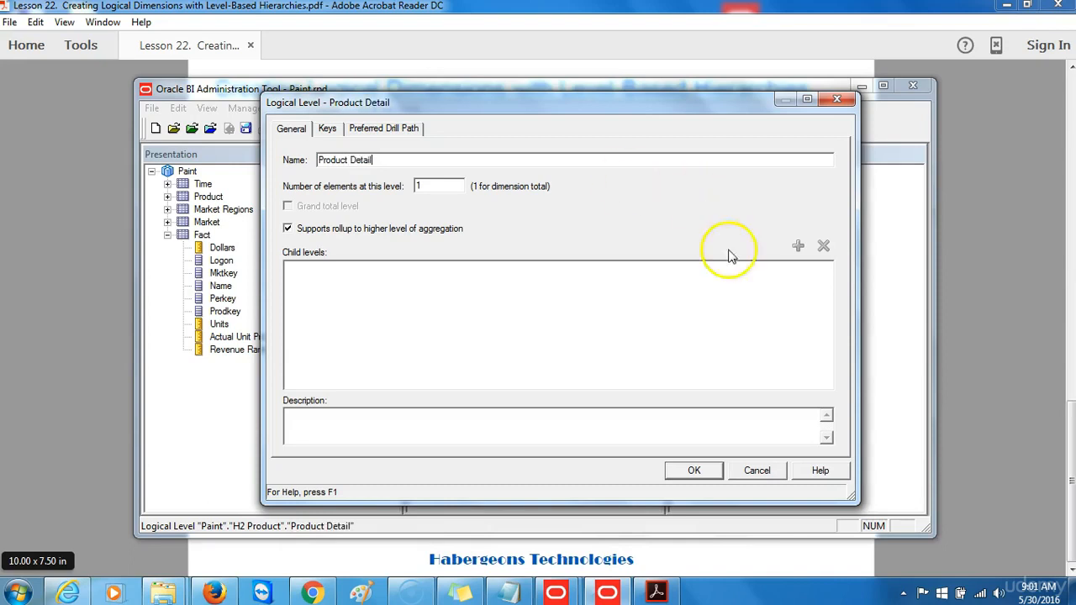
left_click(694, 472)
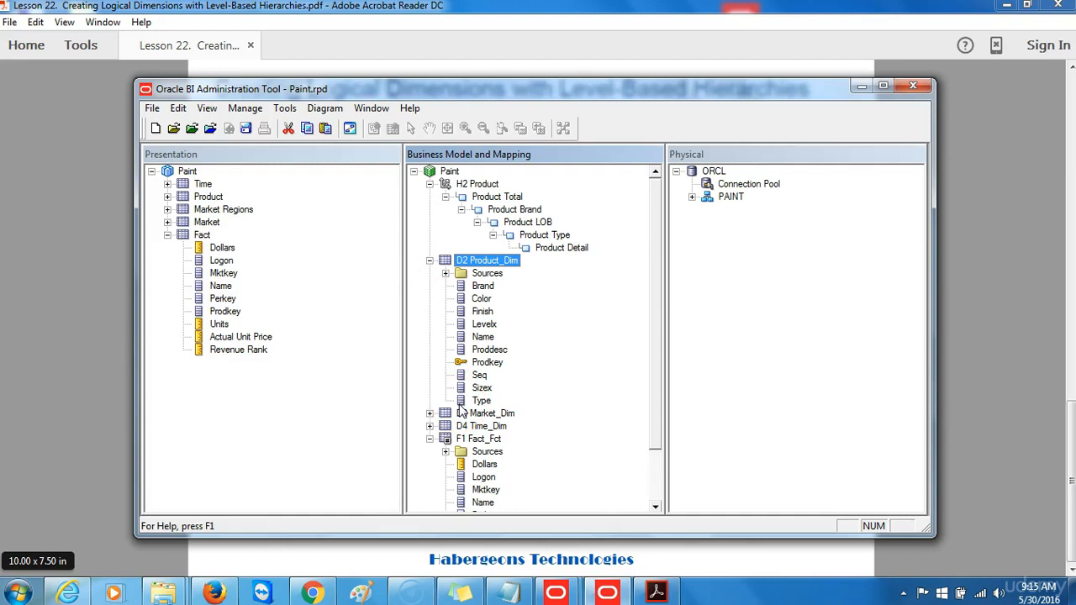
Map Brand to Product Brand, Finish to Product LOB, Type to Product Type, Proddesc and Prodkey to Product Detail.
left_click_drag(476, 286, 519, 217)
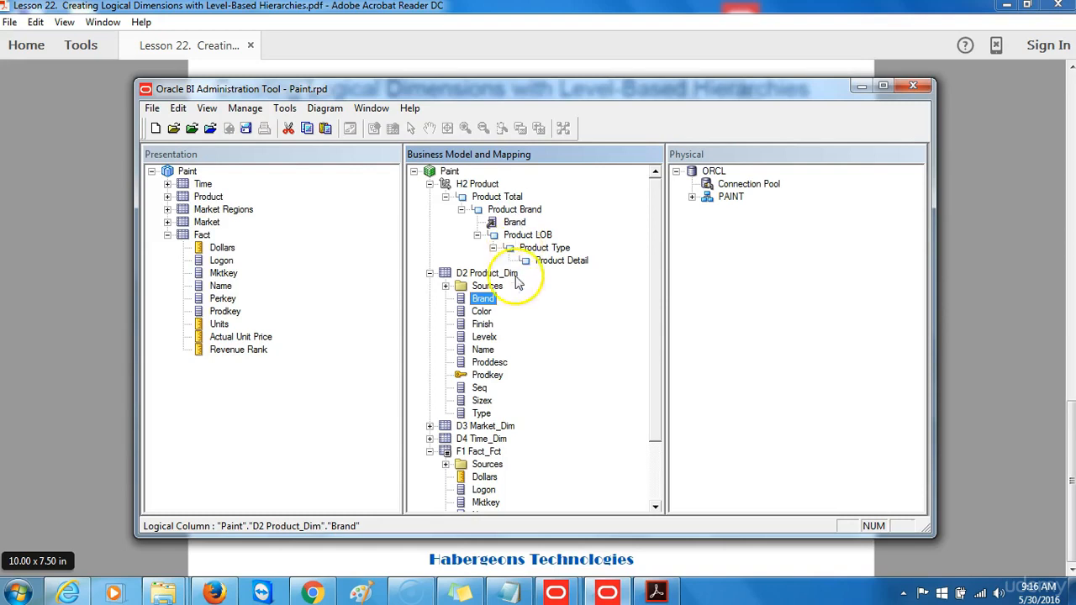
left_click(485, 325)
left_click_drag(490, 334, 527, 236)
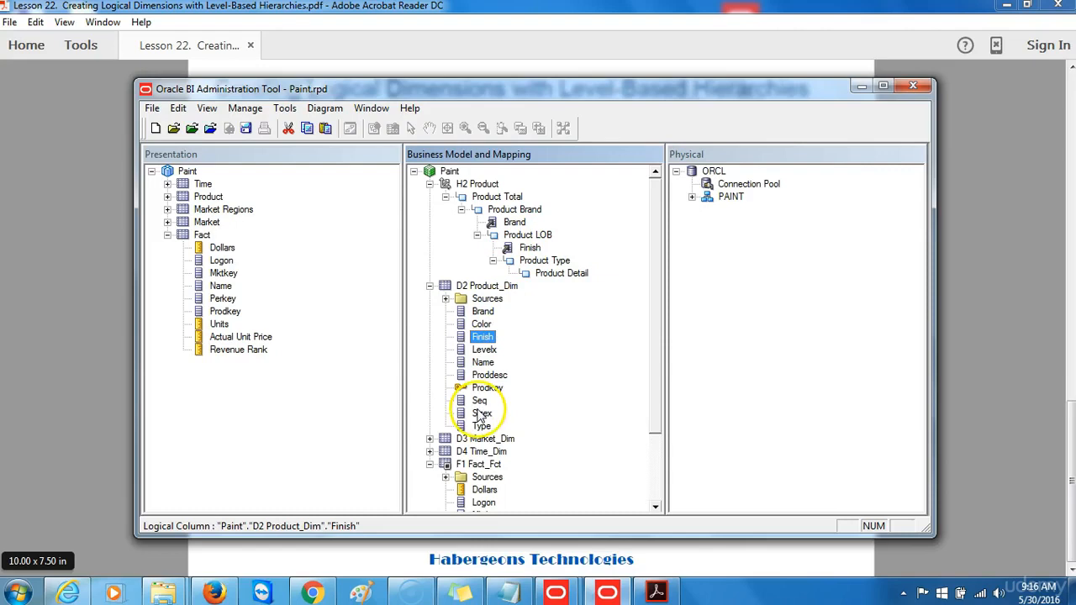
left_click_drag(482, 427, 542, 271)
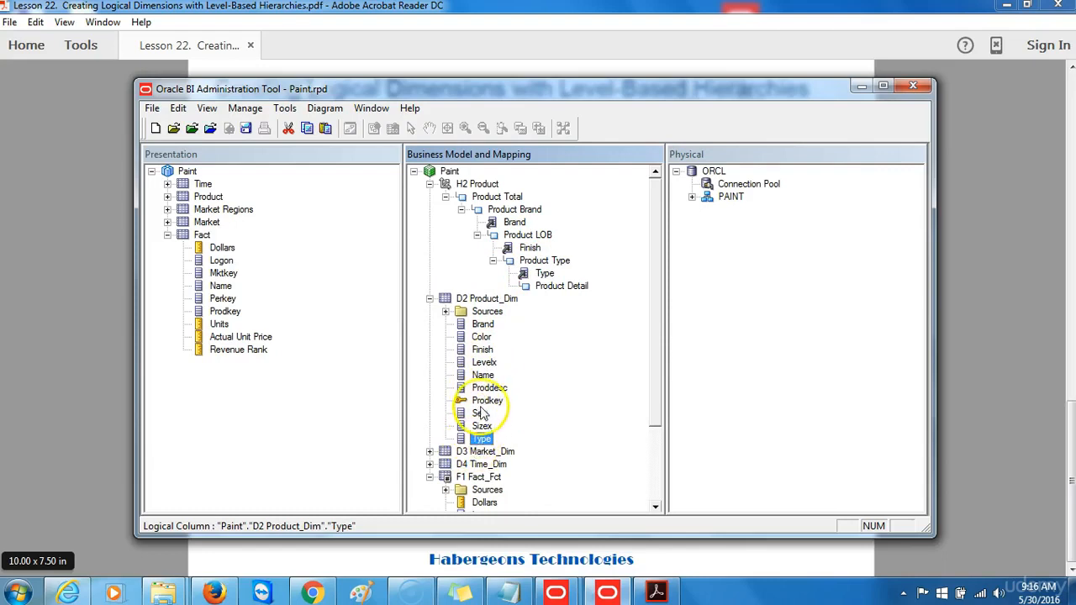
left_click_drag(484, 389, 560, 295)
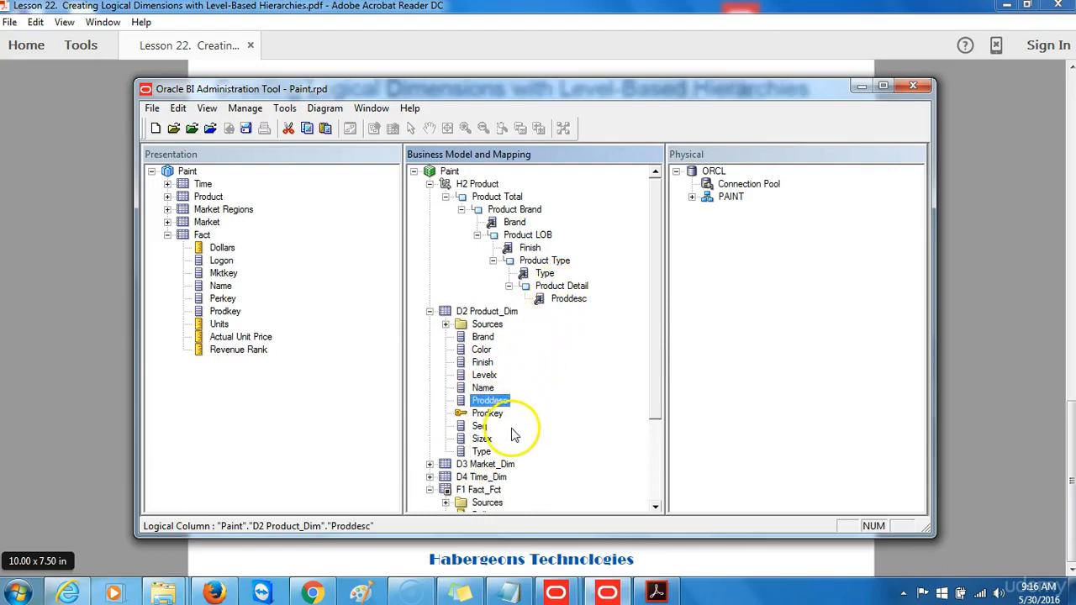
left_click_drag(496, 414, 577, 295)
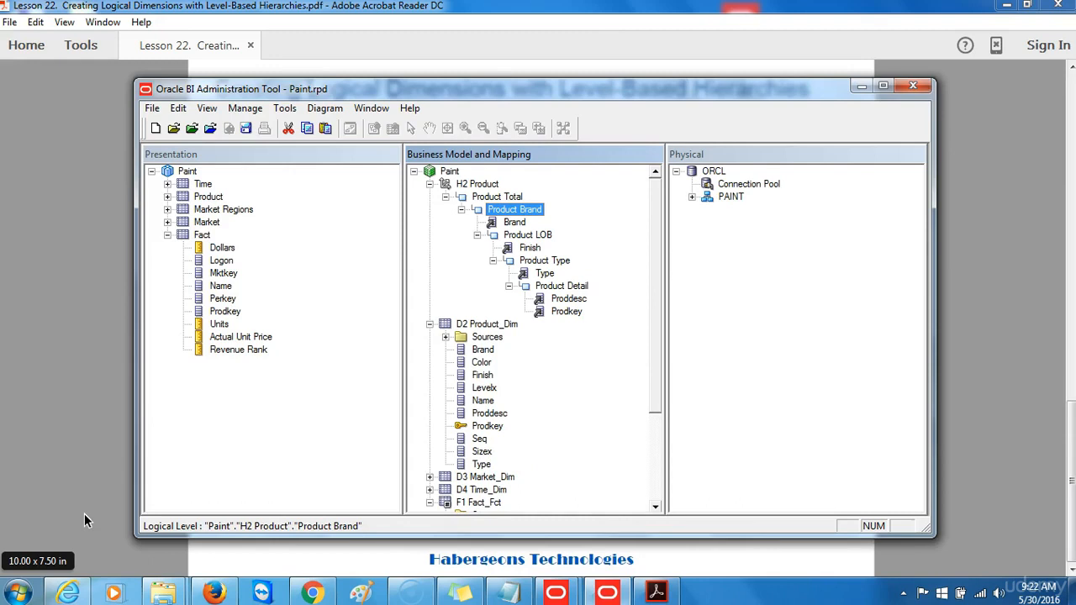
In the Product Brand level properties, add a new key named 'Brand'.
double_click(526, 211)
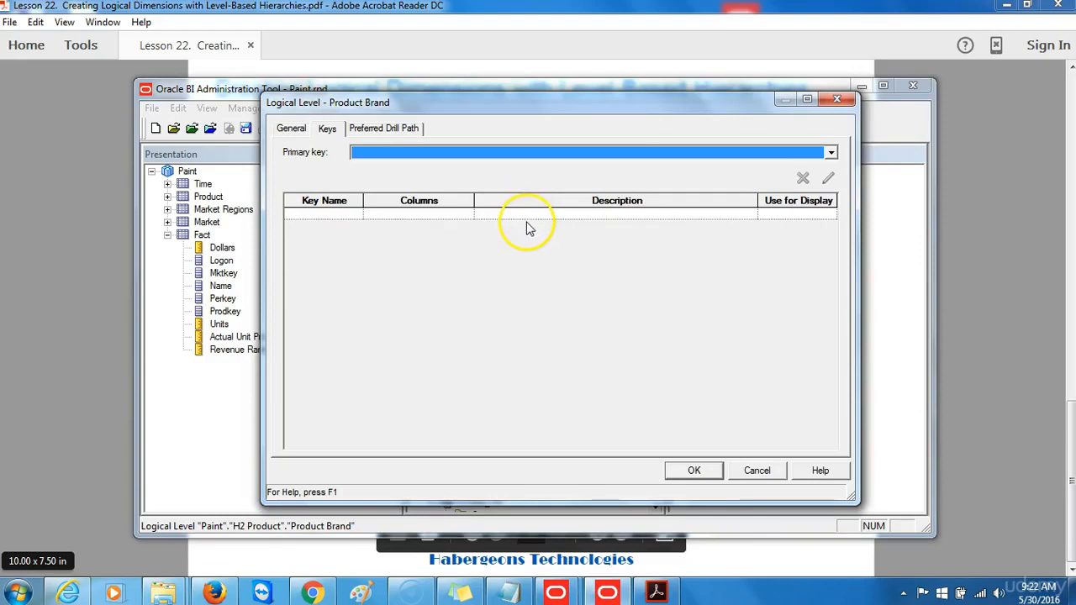
left_click(291, 130)
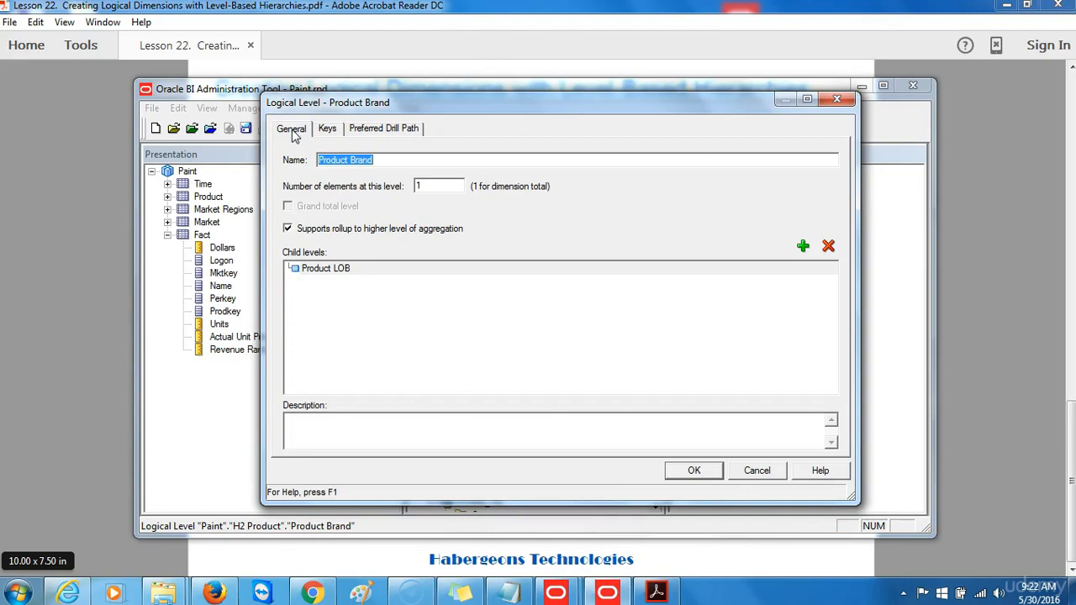
left_click(360, 271)
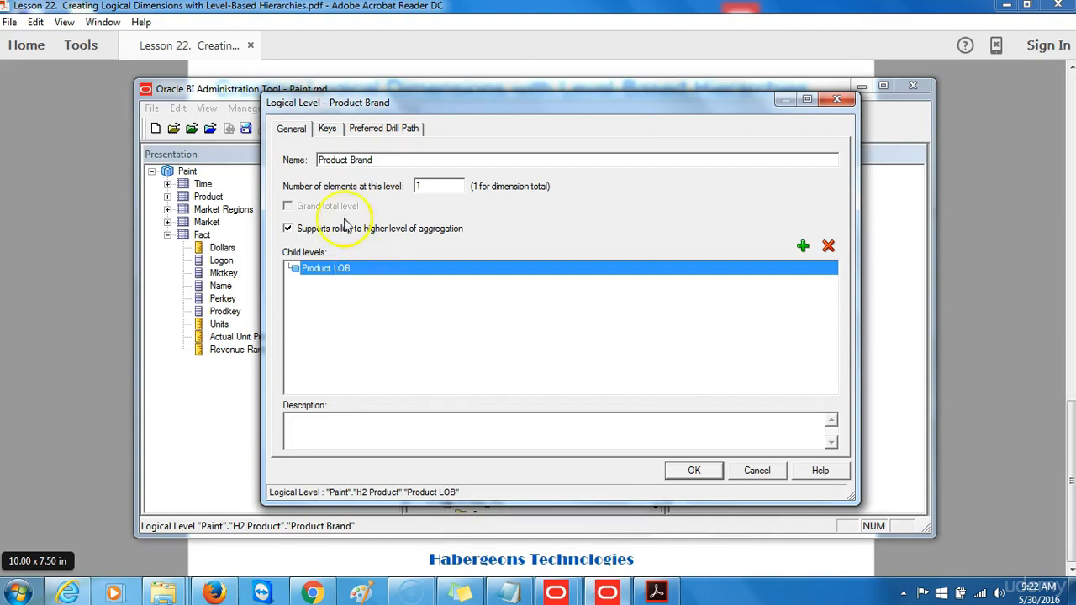
left_click(330, 128)
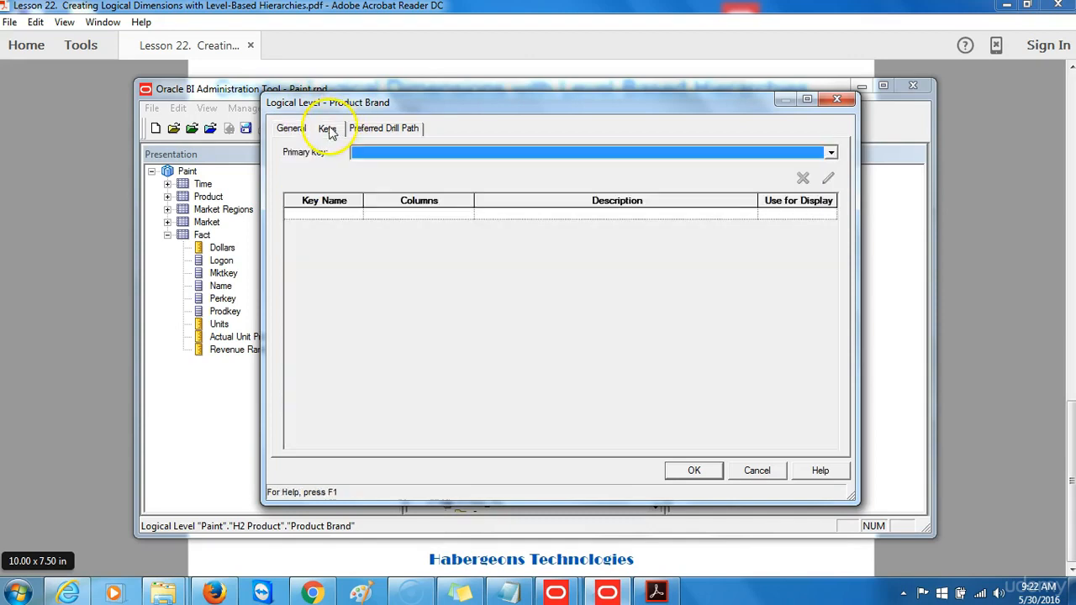
left_click(321, 216)
type("Brand")
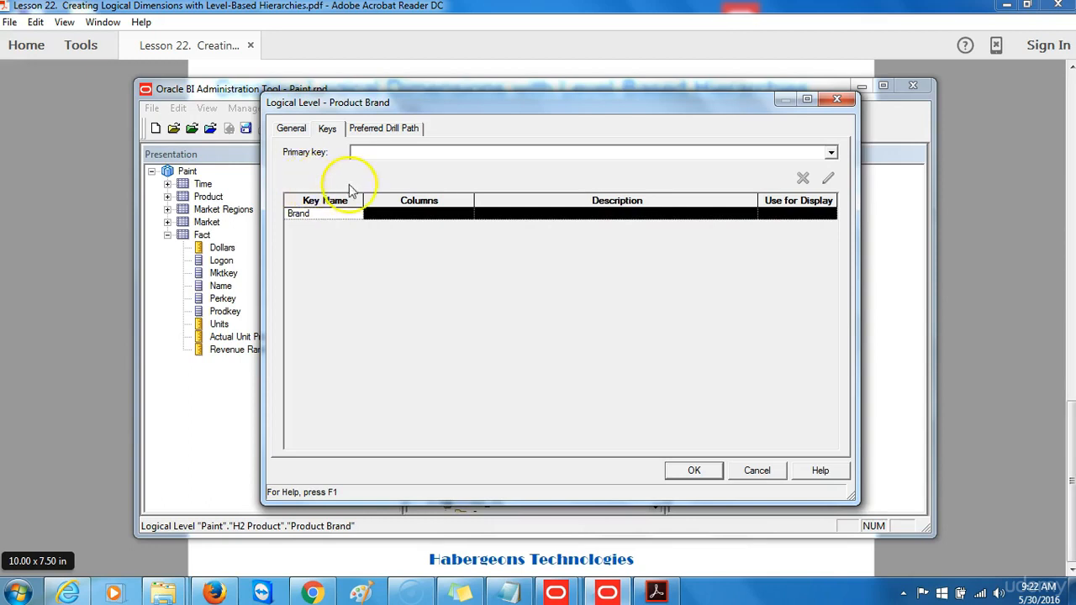
Set the Brand key's column to D2 Product_Dim.Brand and mark it for display.
left_click_drag(474, 200, 538, 200)
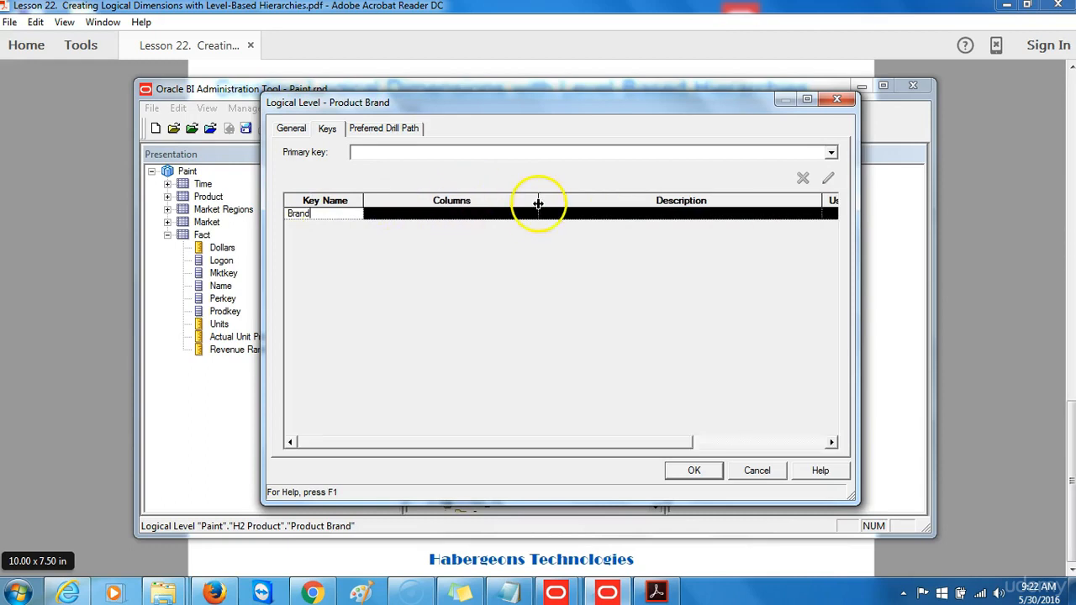
left_click(523, 215)
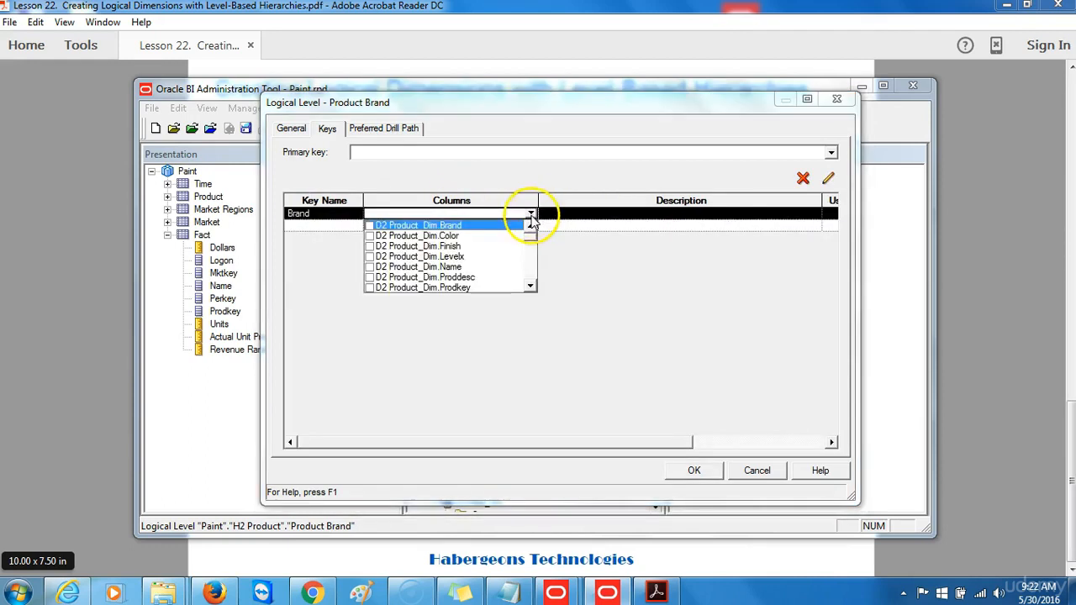
left_click(370, 226)
left_click(633, 288)
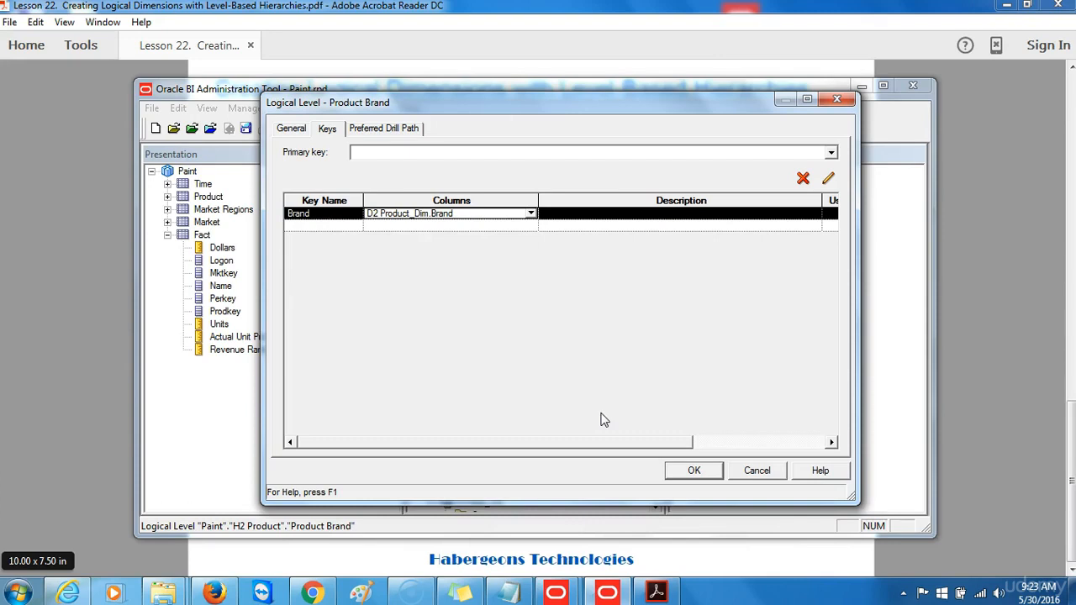
left_click_drag(600, 440, 744, 444)
left_click(780, 212)
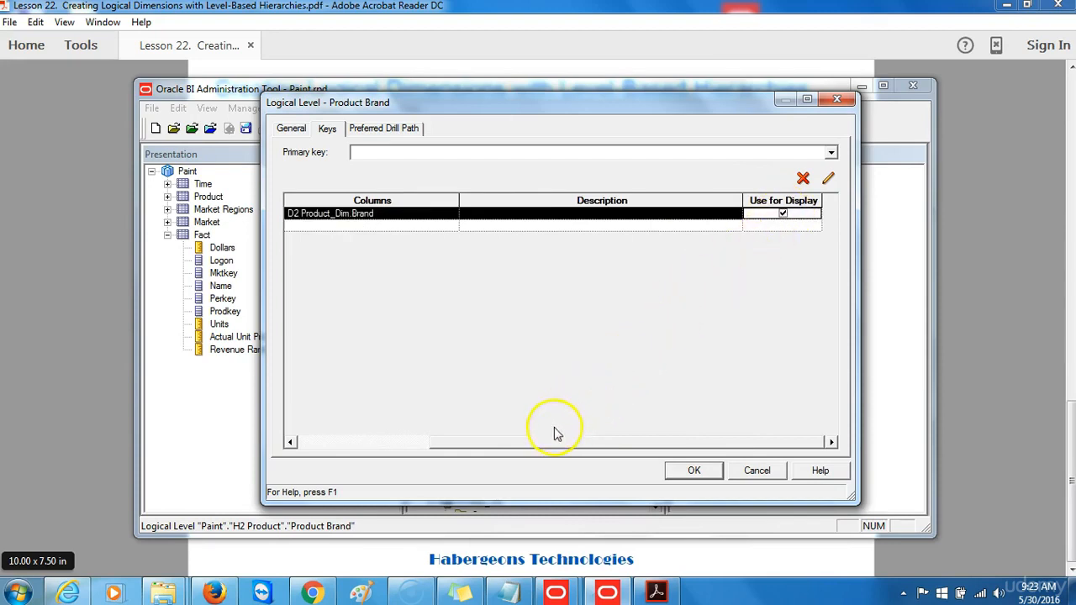
left_click_drag(543, 448, 424, 430)
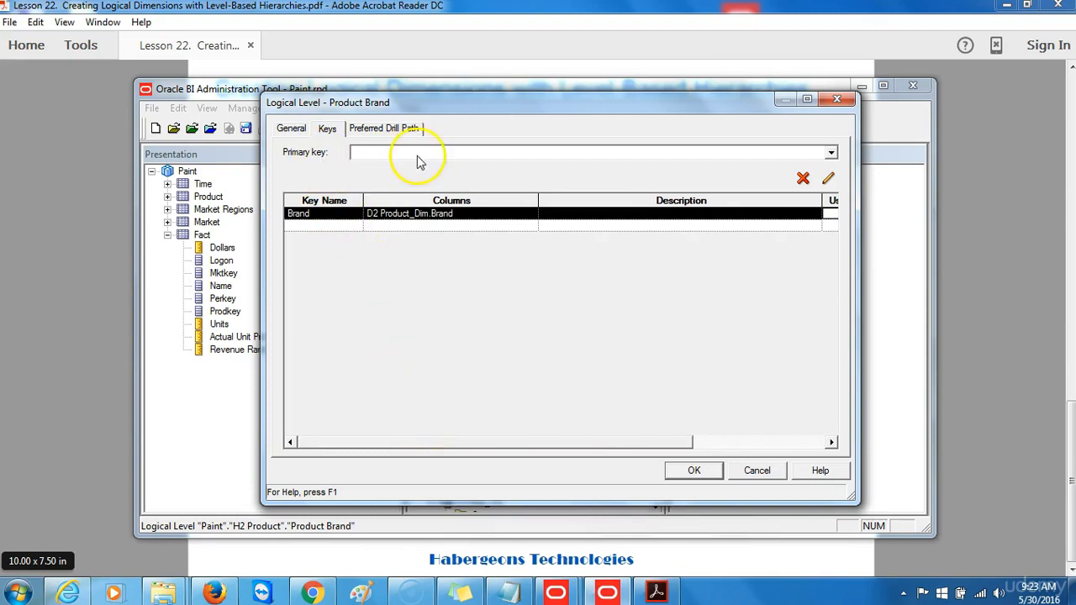
Make Brand the primary key of Product Brand and confirm the level settings.
left_click(831, 153)
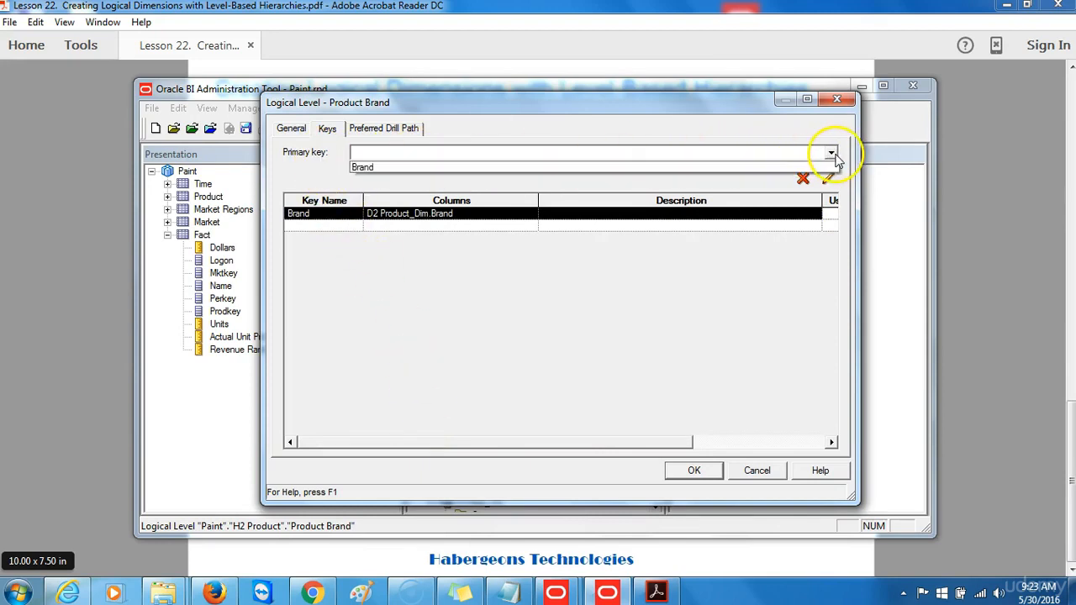
left_click(694, 167)
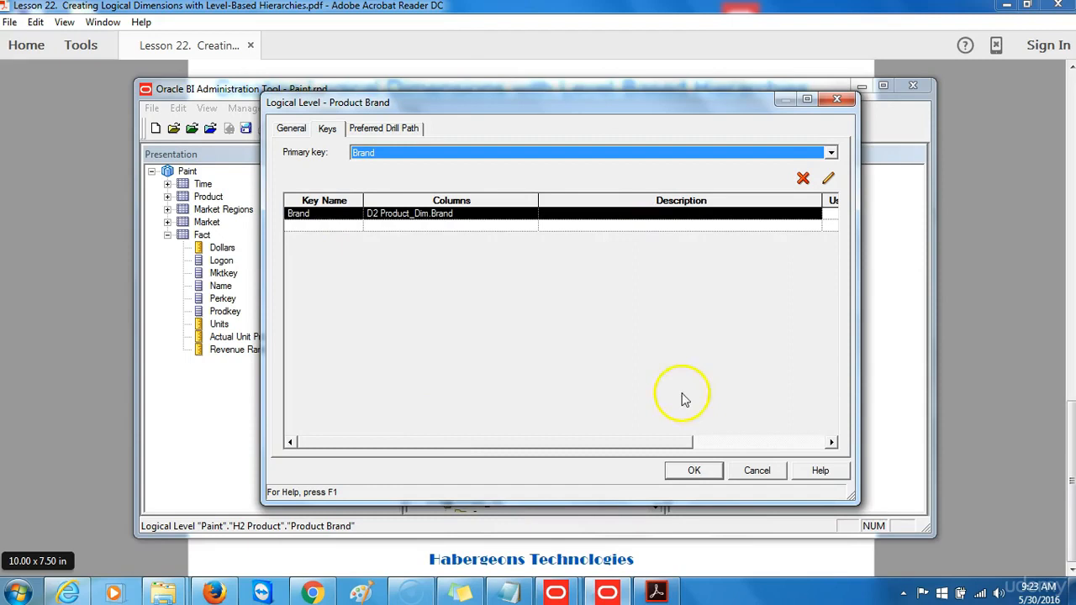
left_click(693, 470)
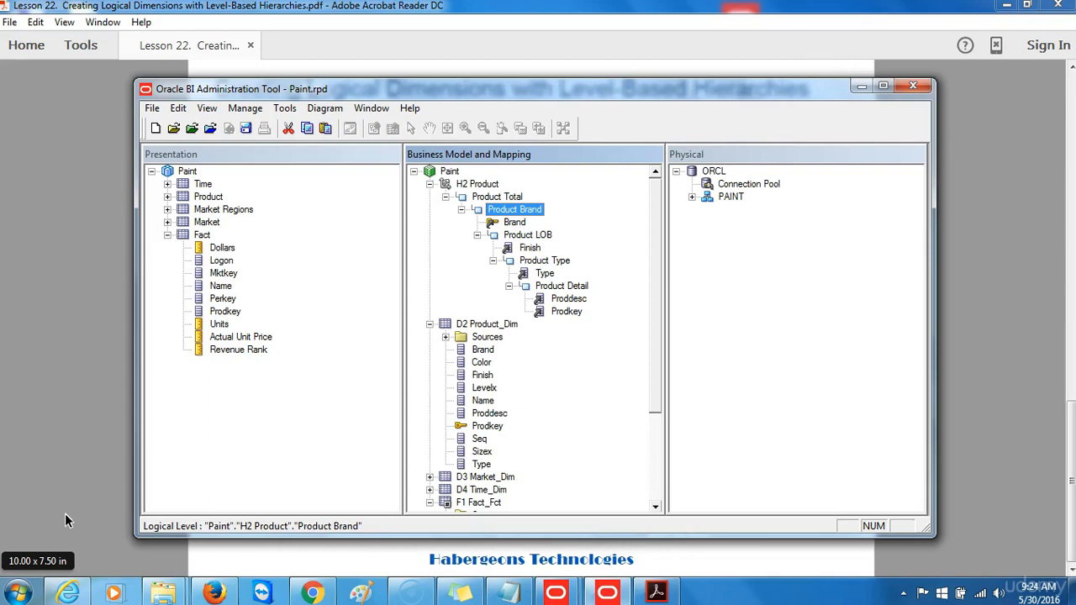
key("Down")
key("Down")
key("Down")
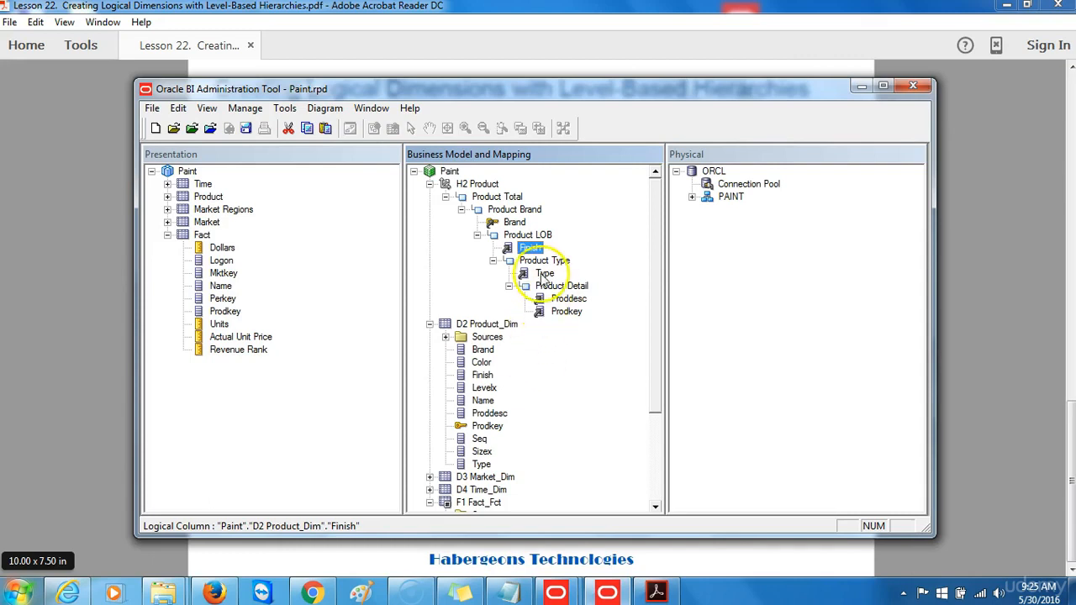
Create logical level keys from Finish for Product LOB and from Type for Product Type.
right_click(529, 249)
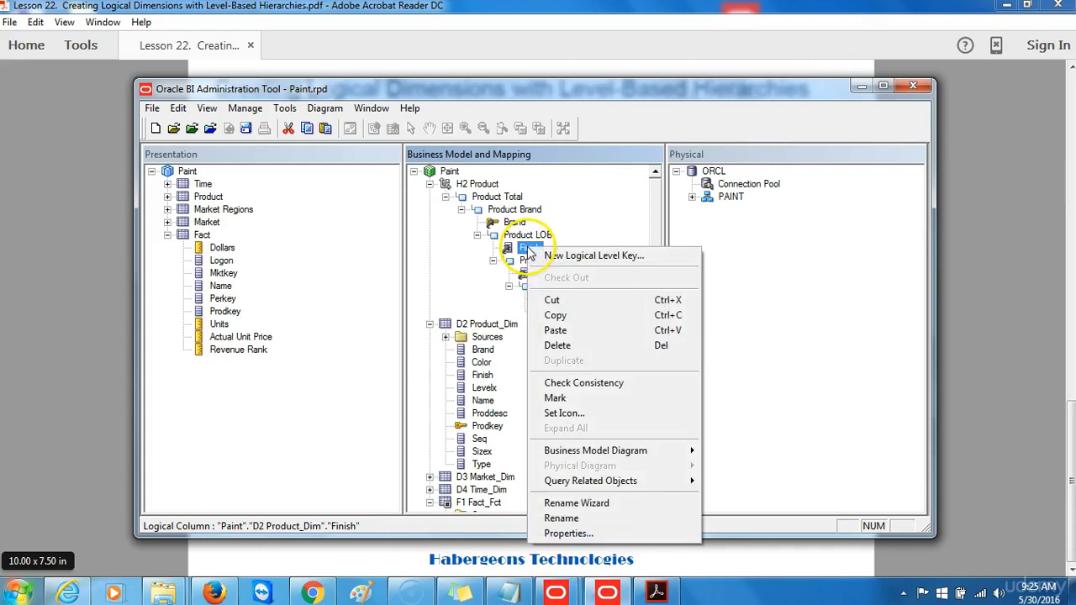
left_click(556, 257)
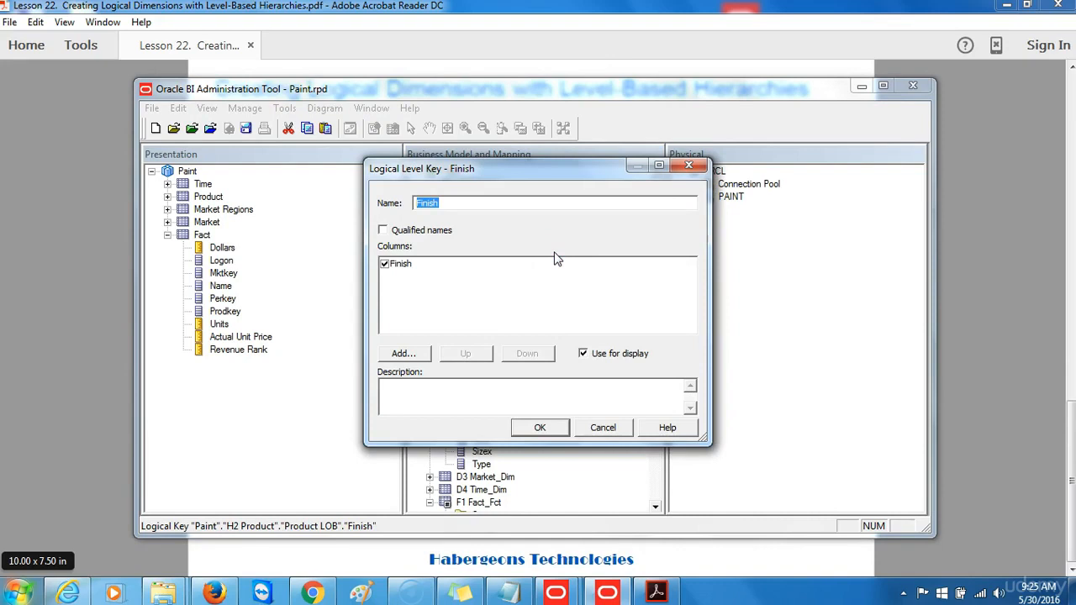
left_click(535, 431)
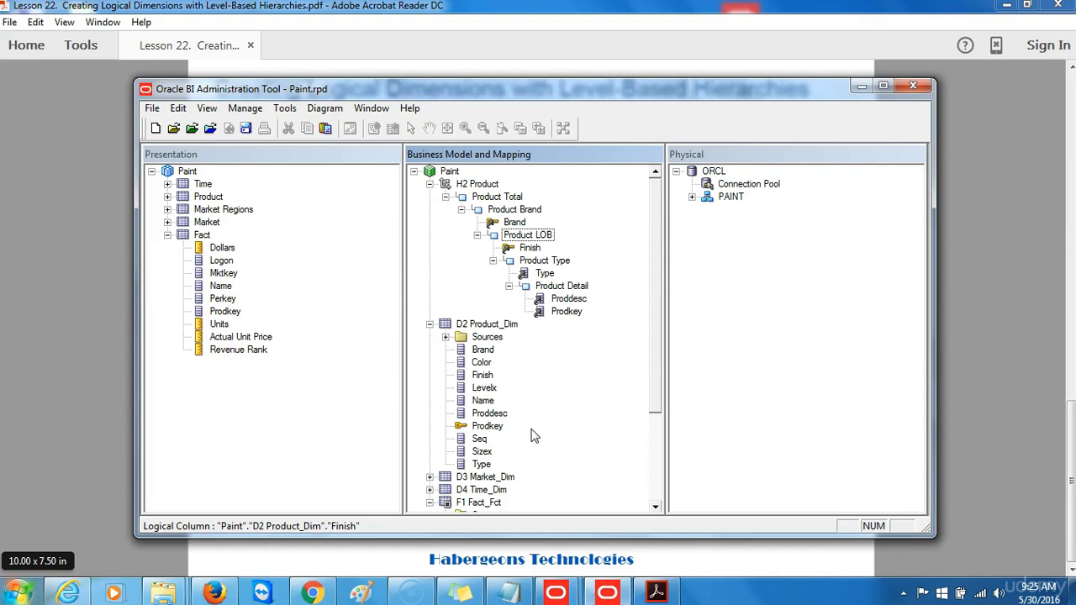
left_click(542, 273)
right_click(540, 271)
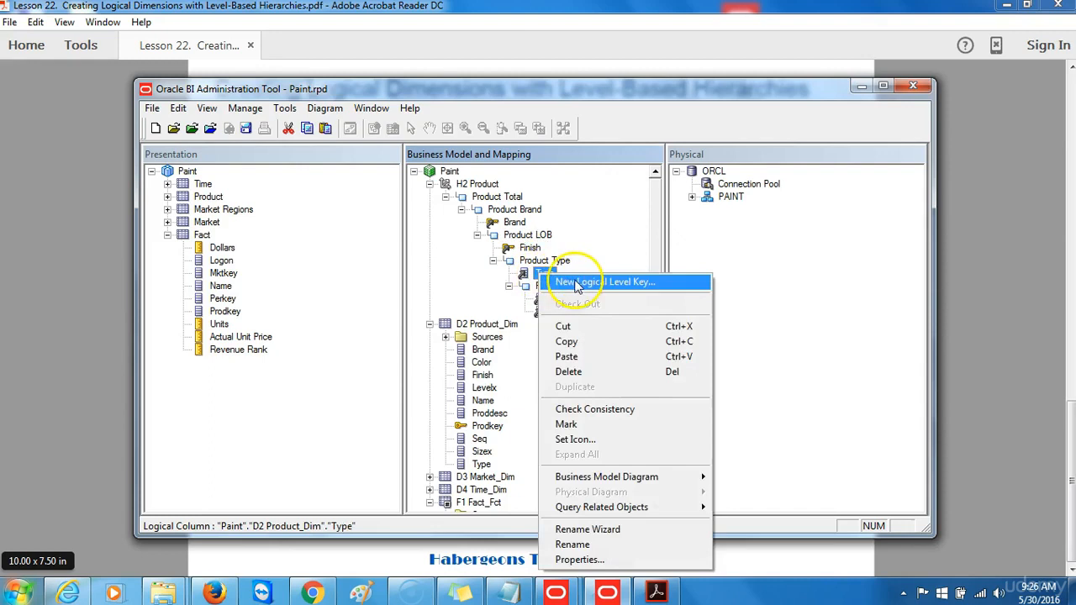
left_click(577, 286)
left_click(545, 426)
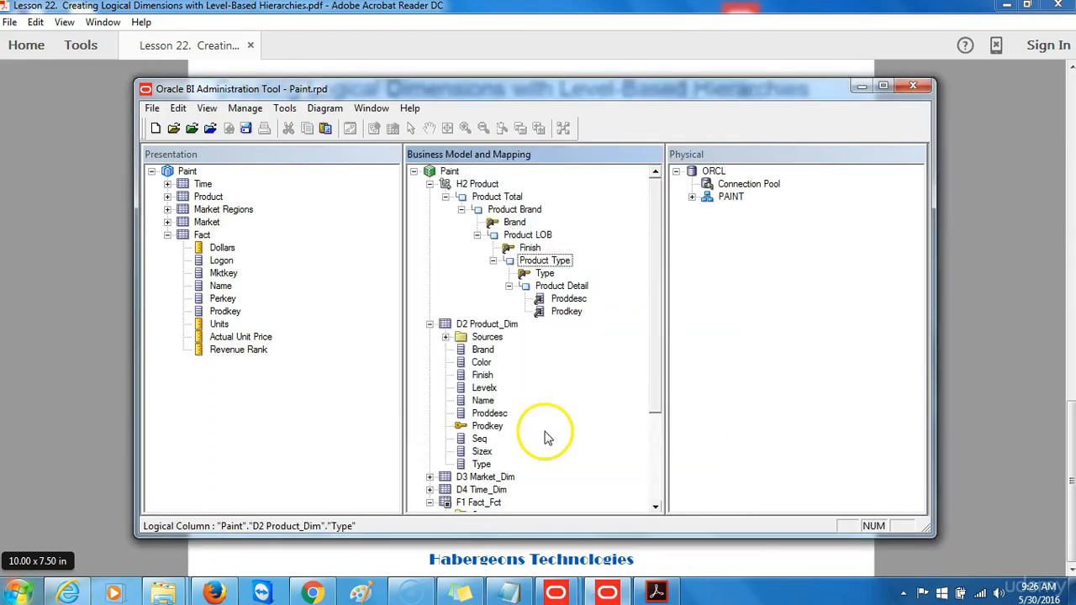
Create the Product Detail level key from Proddesc, including Prodkey.
left_click(569, 299)
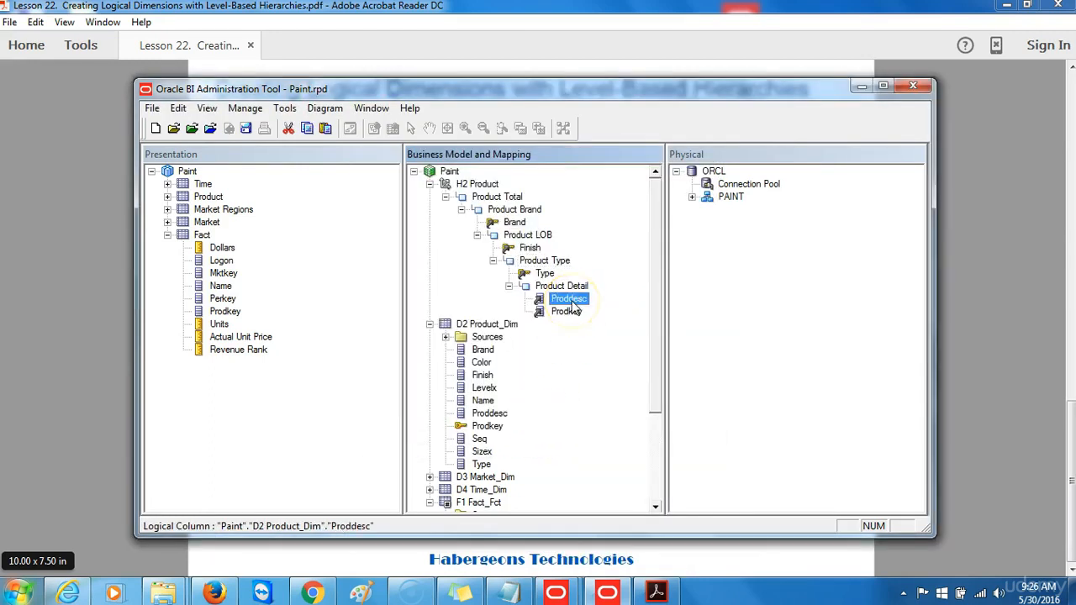
right_click(573, 305)
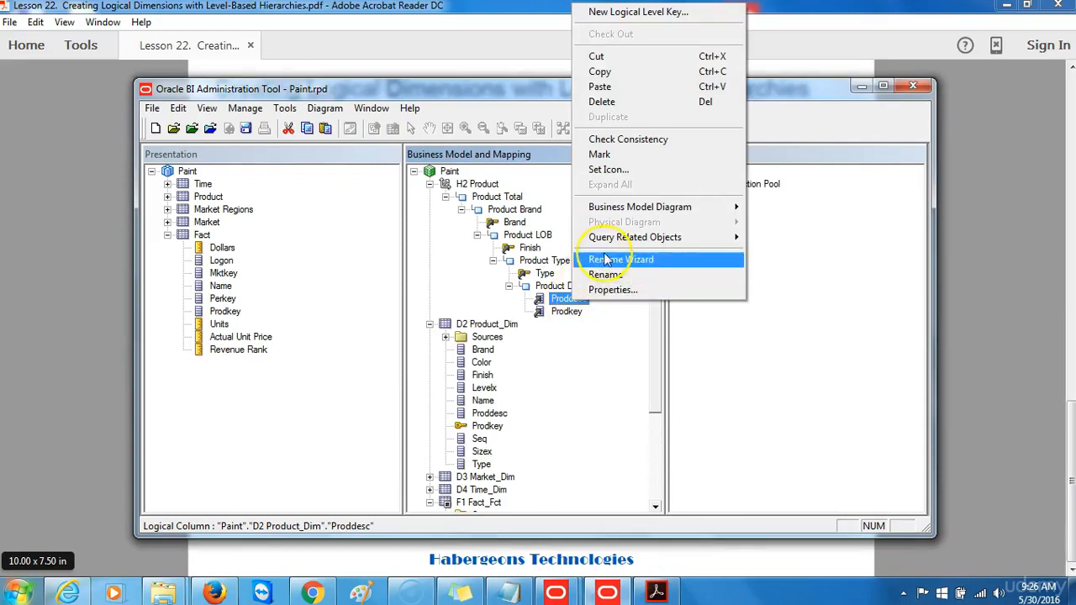
left_click(622, 15)
left_click(384, 277)
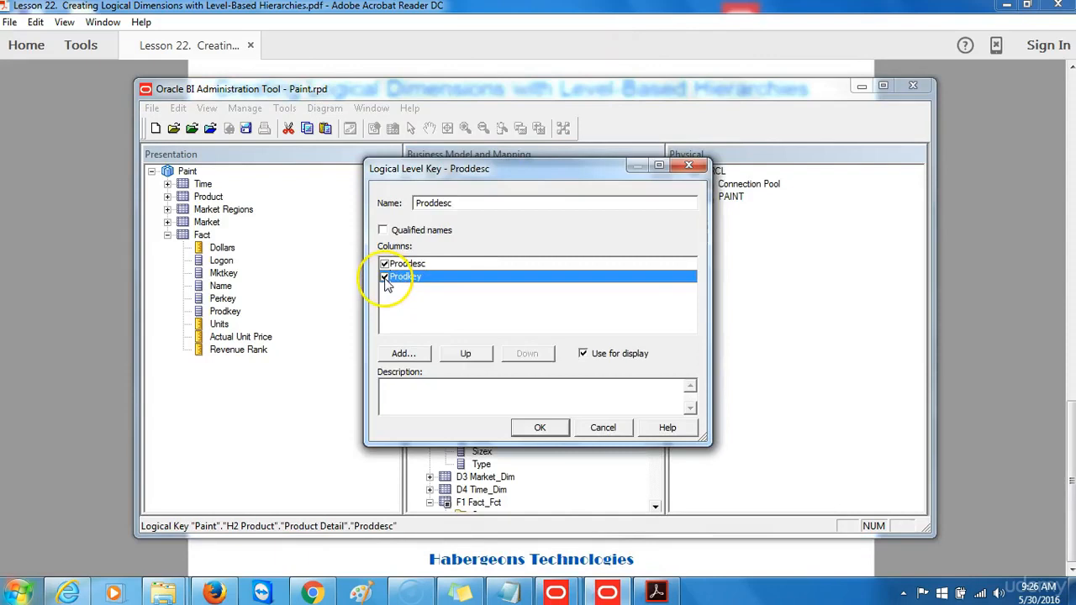
left_click(536, 427)
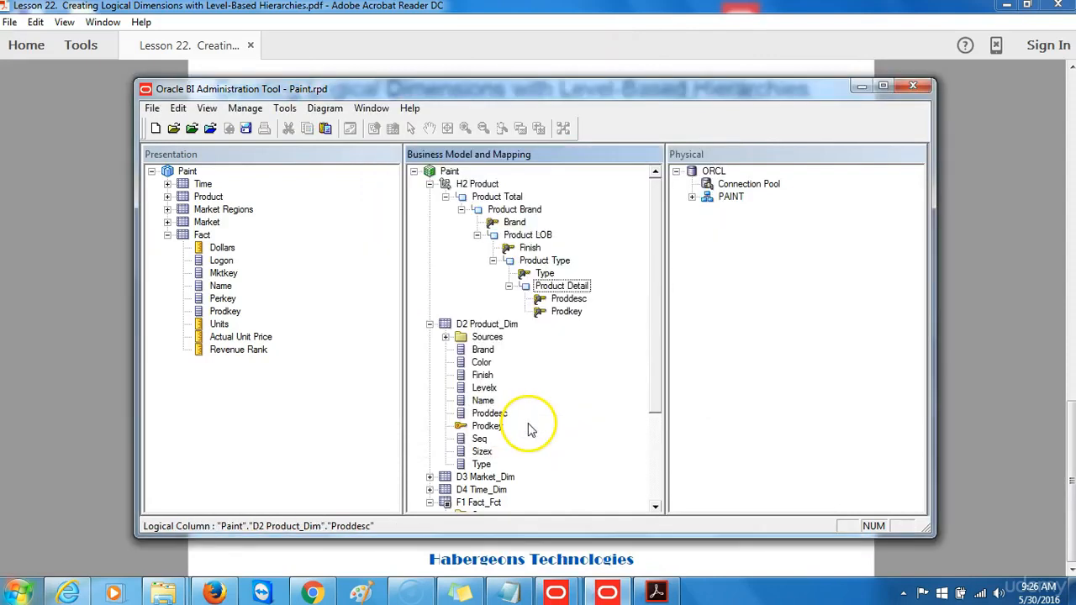